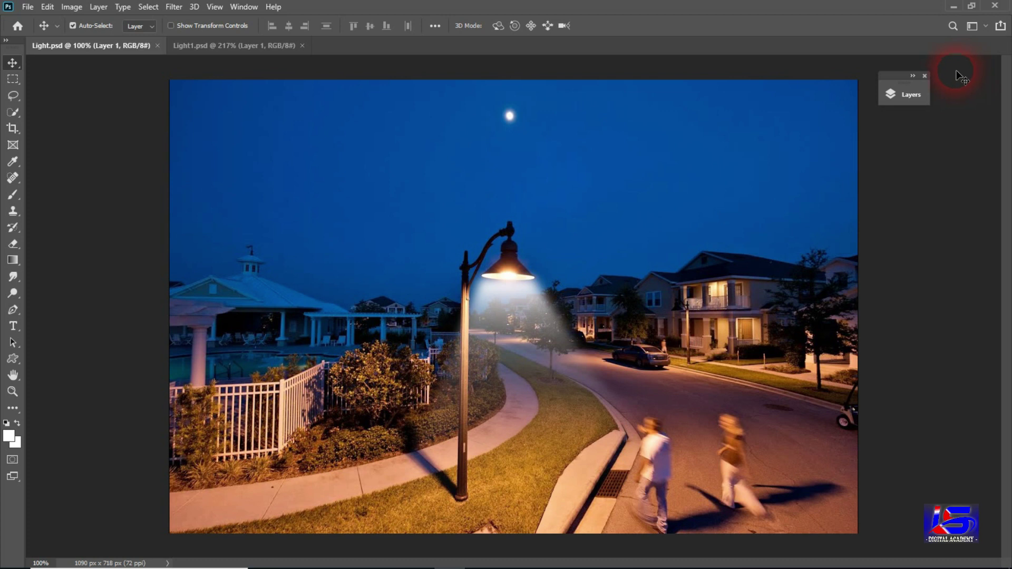
# Step: Float the Layers panel, toggle Layer 1's light cone off and on twice, then switch to Light1.psd
pyautogui.click(915, 85)
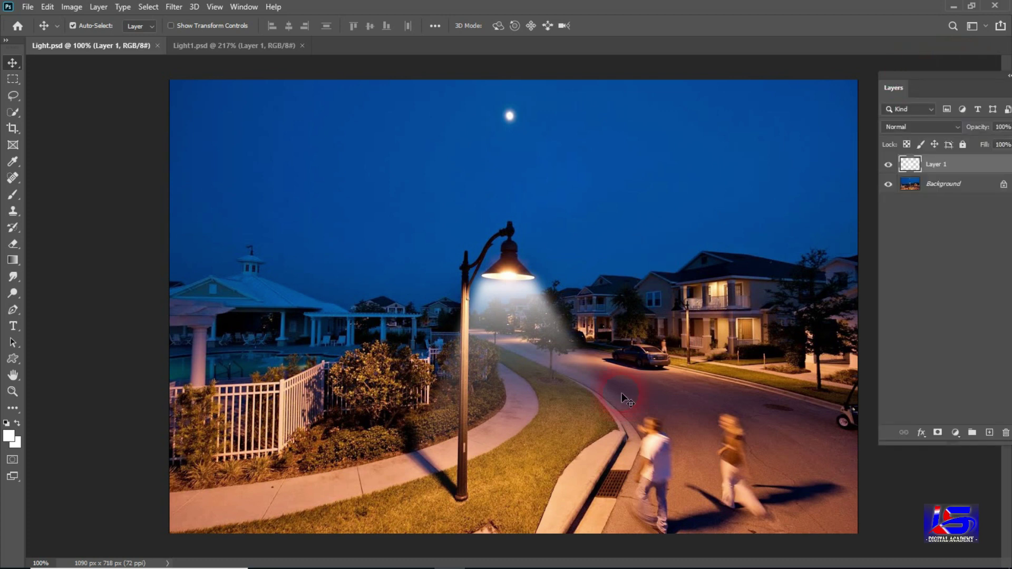
pyautogui.moveTo(943, 74); pyautogui.dragTo(916, 68)
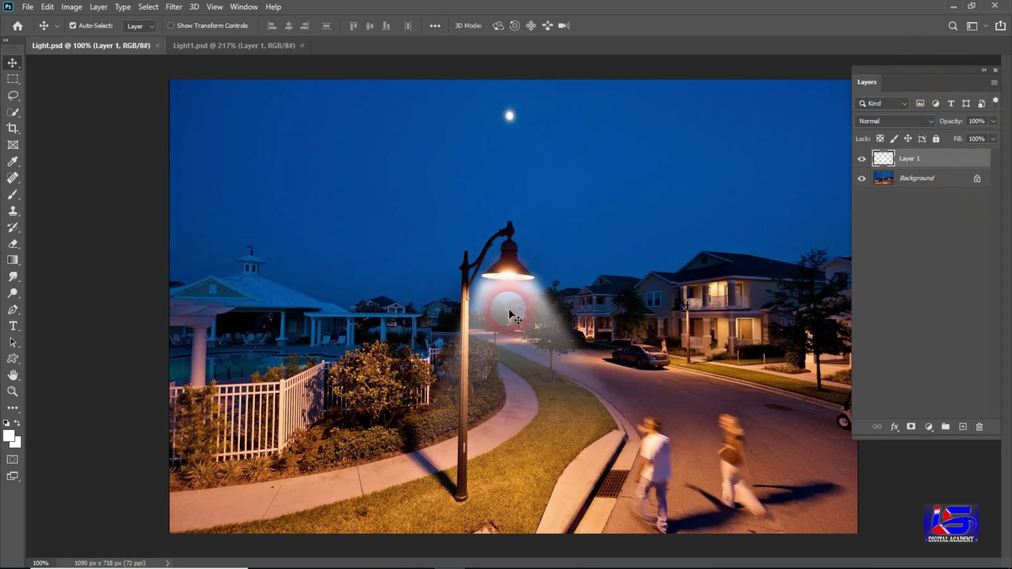
pyautogui.click(861, 158)
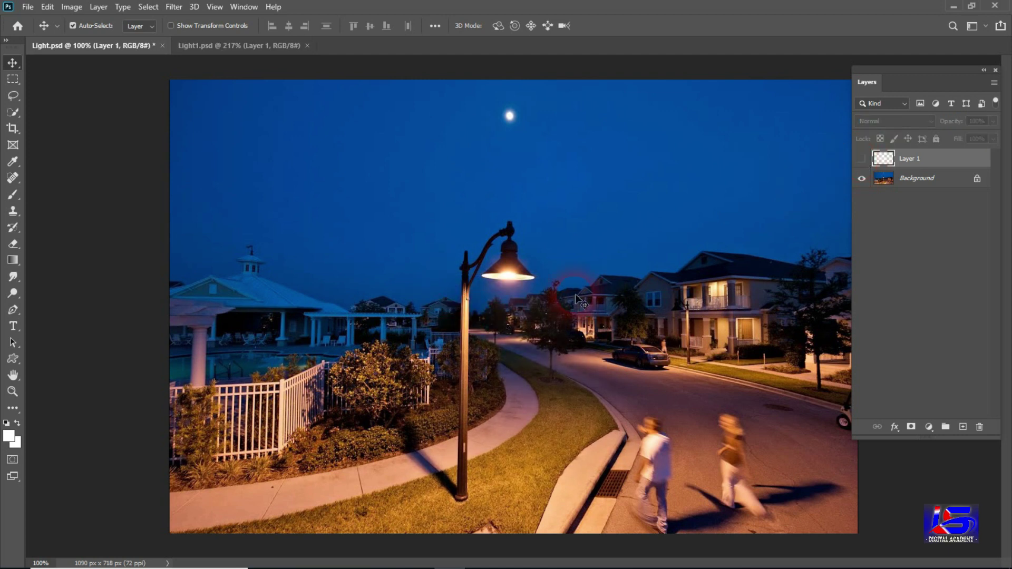
pyautogui.click(861, 158)
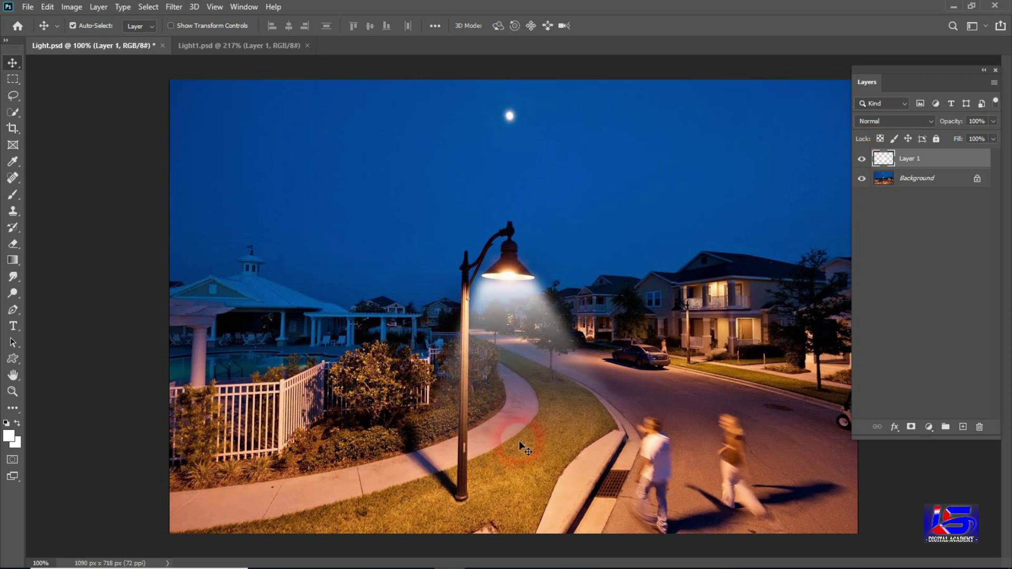
pyautogui.click(861, 159)
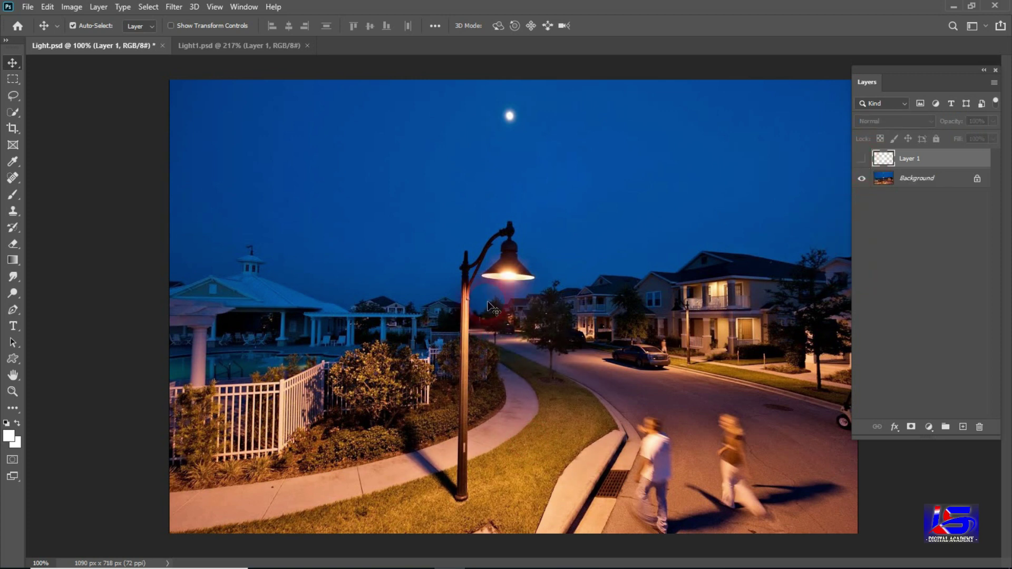
pyautogui.click(861, 158)
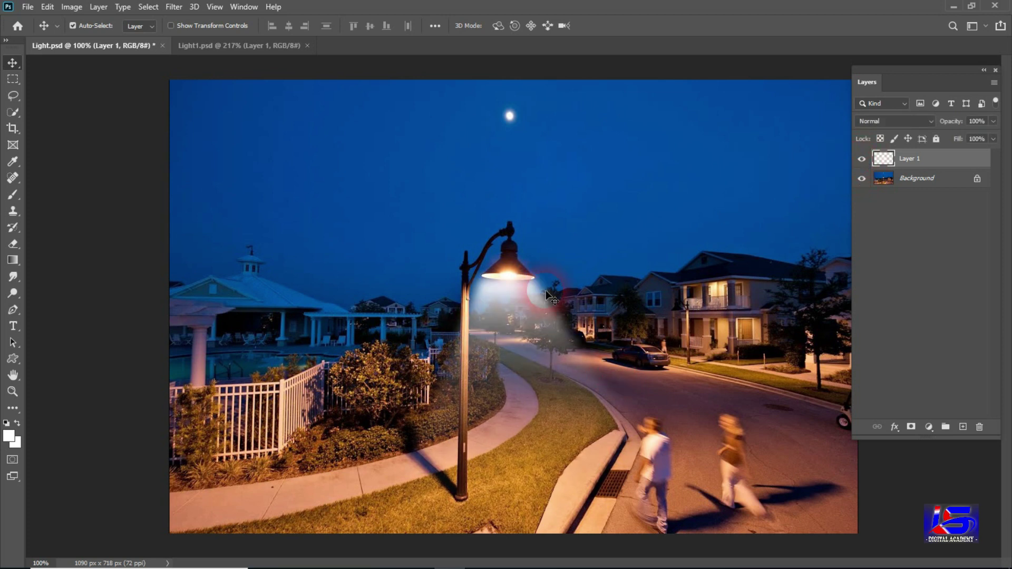
pyautogui.click(219, 49)
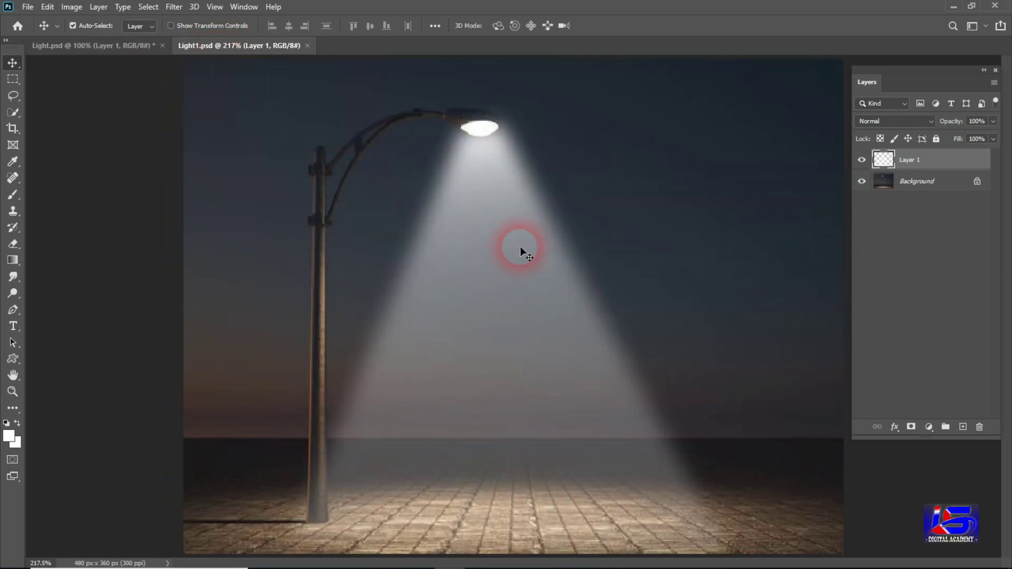
# Step: In Light1.psd, hide and reshow Layer 1's beam, then open and dismiss the Filter menu
pyautogui.click(862, 160)
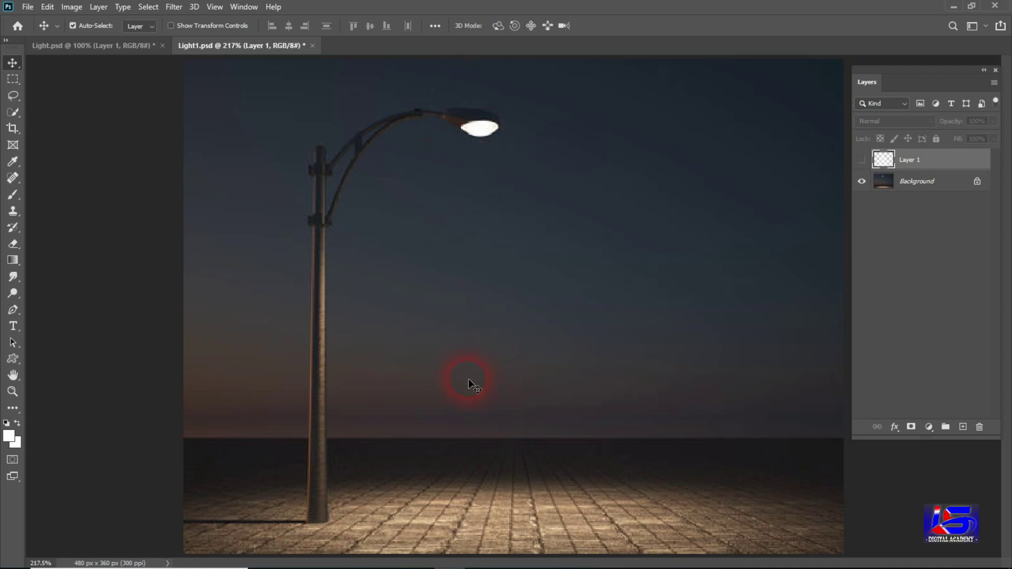
pyautogui.click(861, 160)
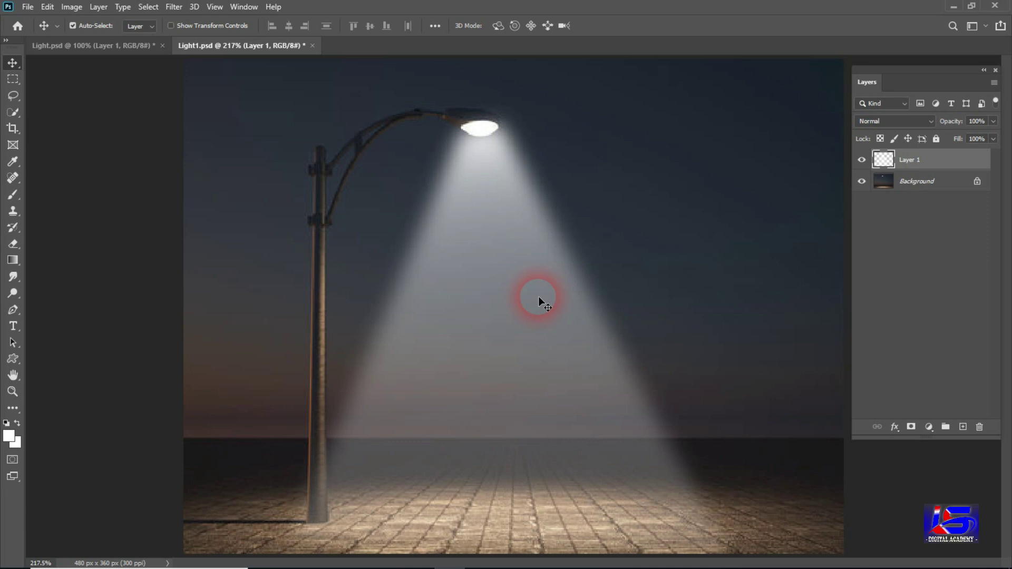
pyautogui.click(173, 6)
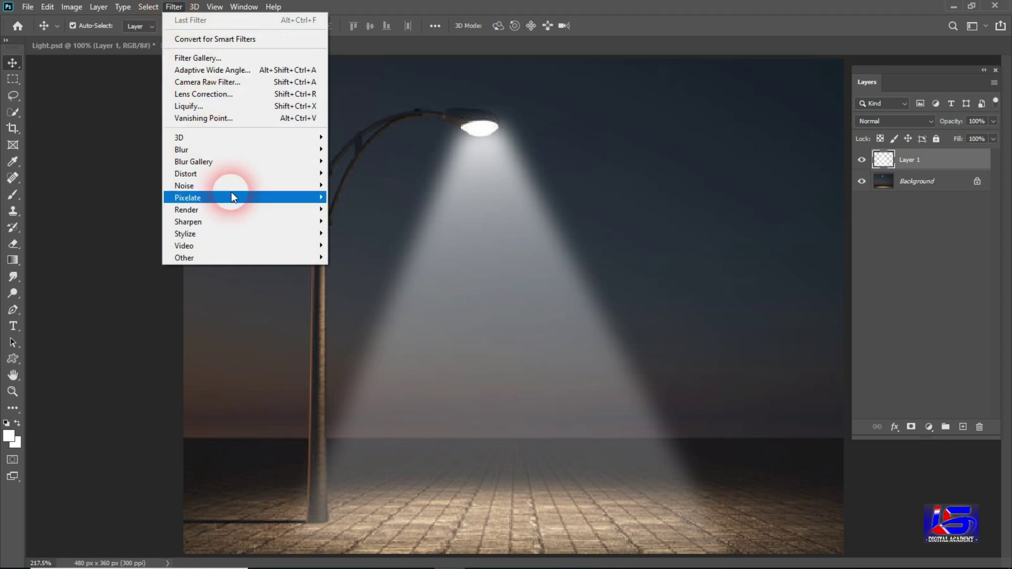
pyautogui.moveTo(186, 209)
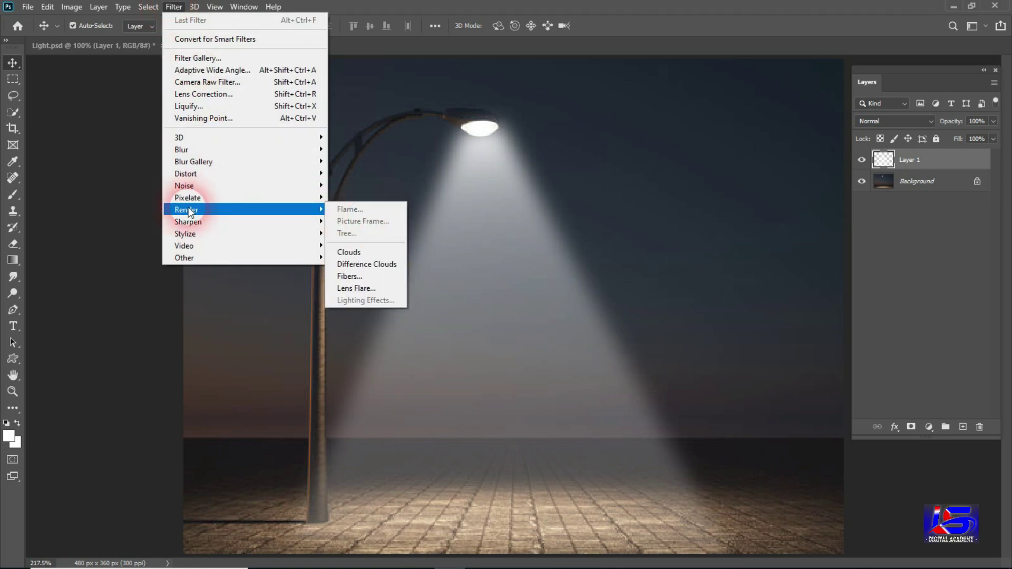
pyautogui.click(558, 274)
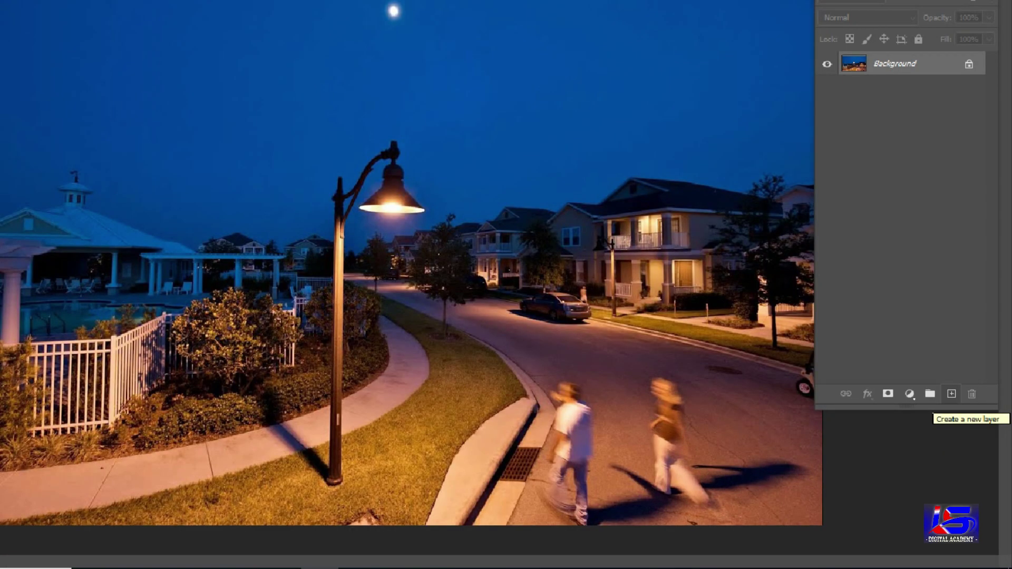
# Step: Add an empty Layer 1 above Background with the Layers panel's new-layer button
pyautogui.click(958, 401)
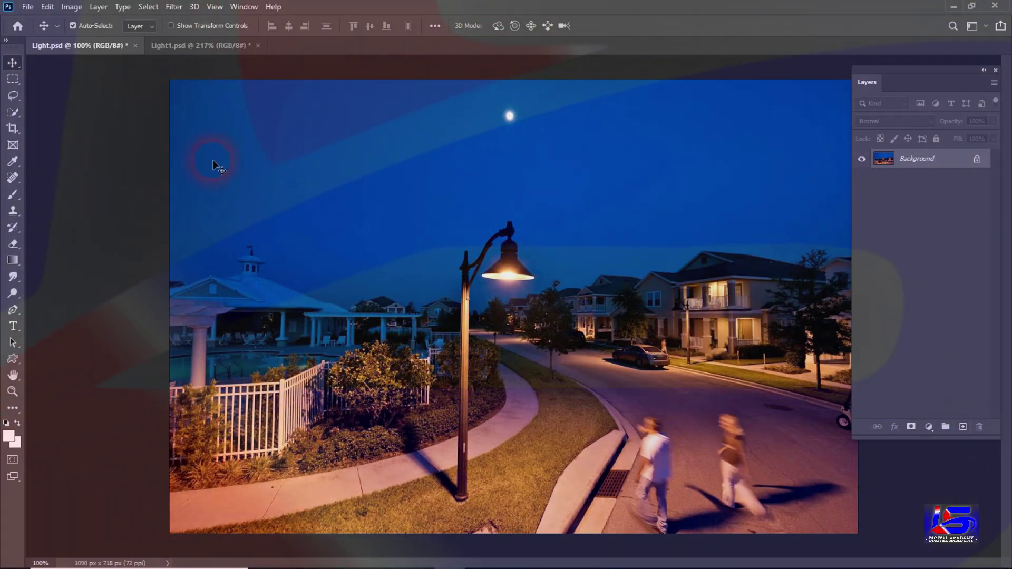
pyautogui.click(97, 7)
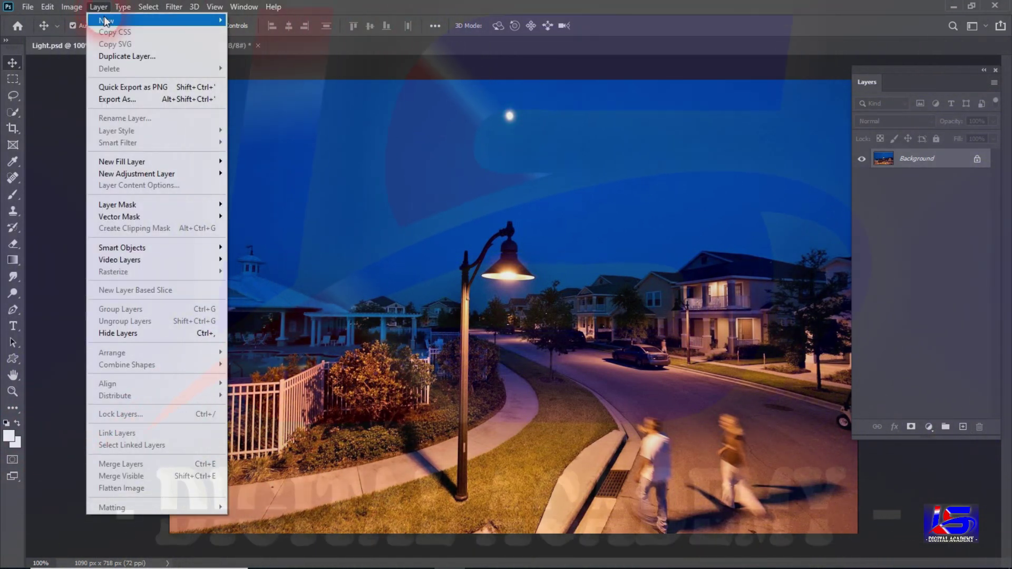
pyautogui.click(116, 24)
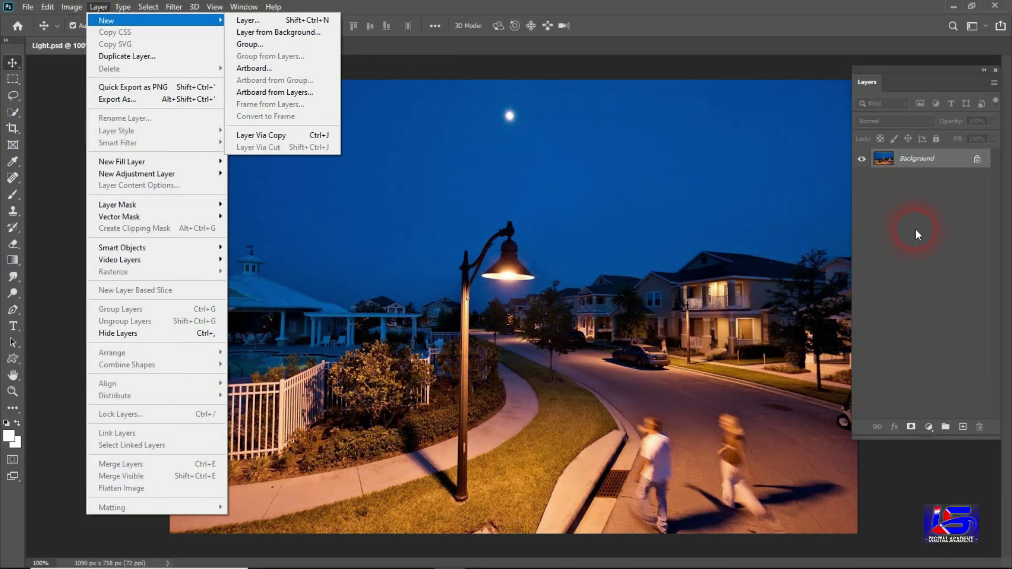
pyautogui.click(915, 231)
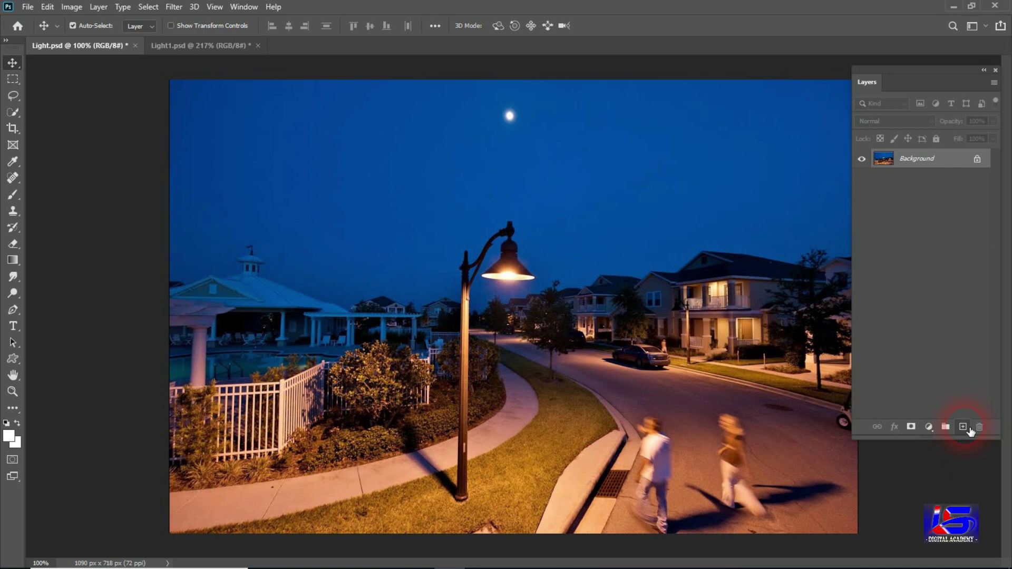
pyautogui.click(969, 429)
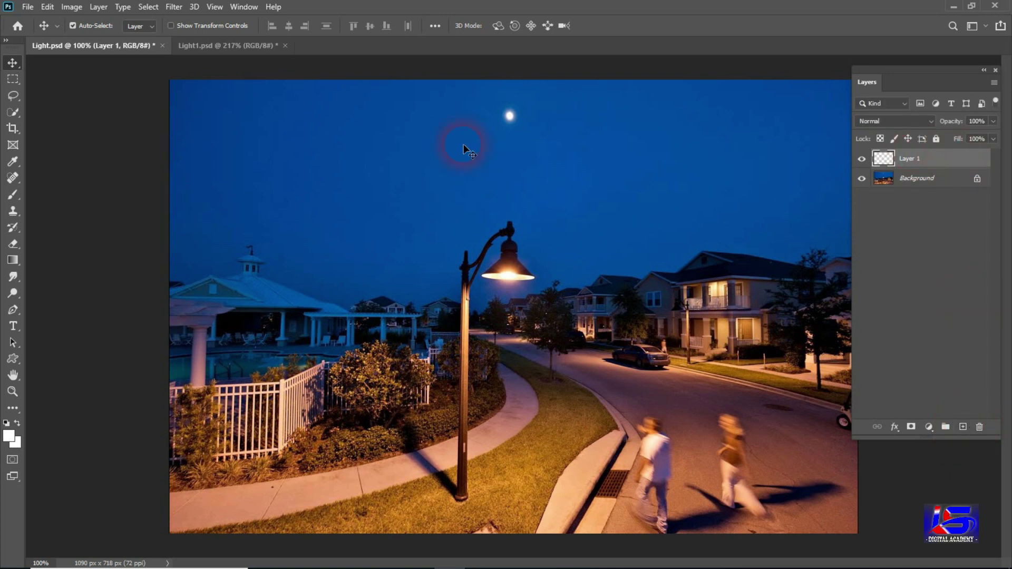
# Step: Draw a rectangular marquee from the lamp head down to the photo's bottom edge
pyautogui.click(15, 81)
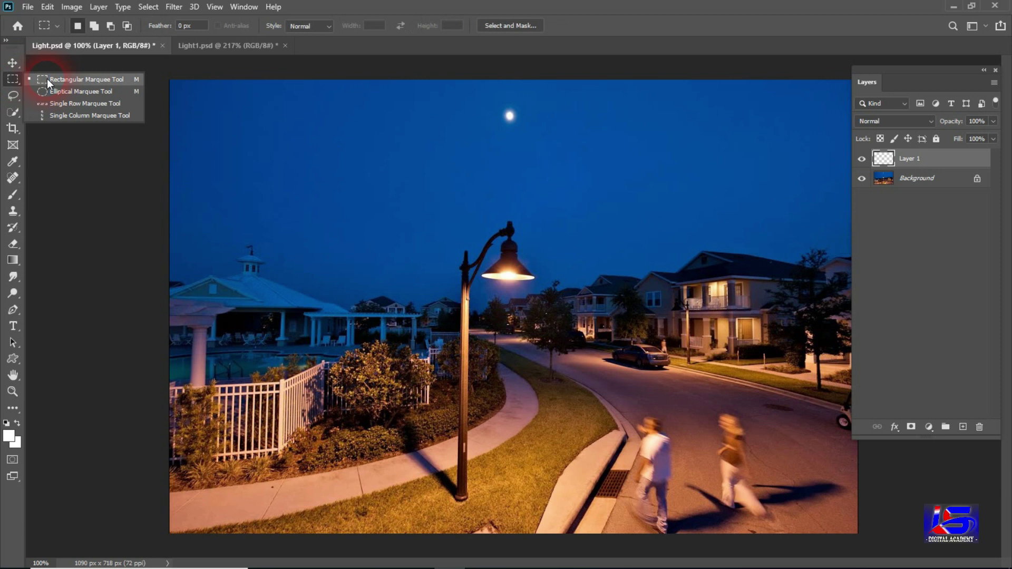
pyautogui.click(68, 80)
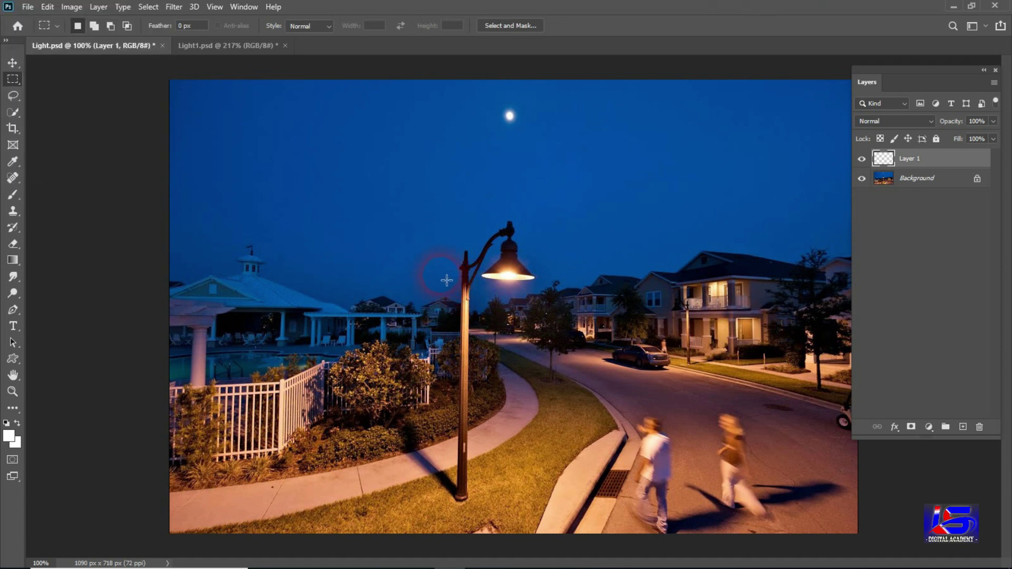
pyautogui.moveTo(428, 275); pyautogui.dragTo(638, 549)
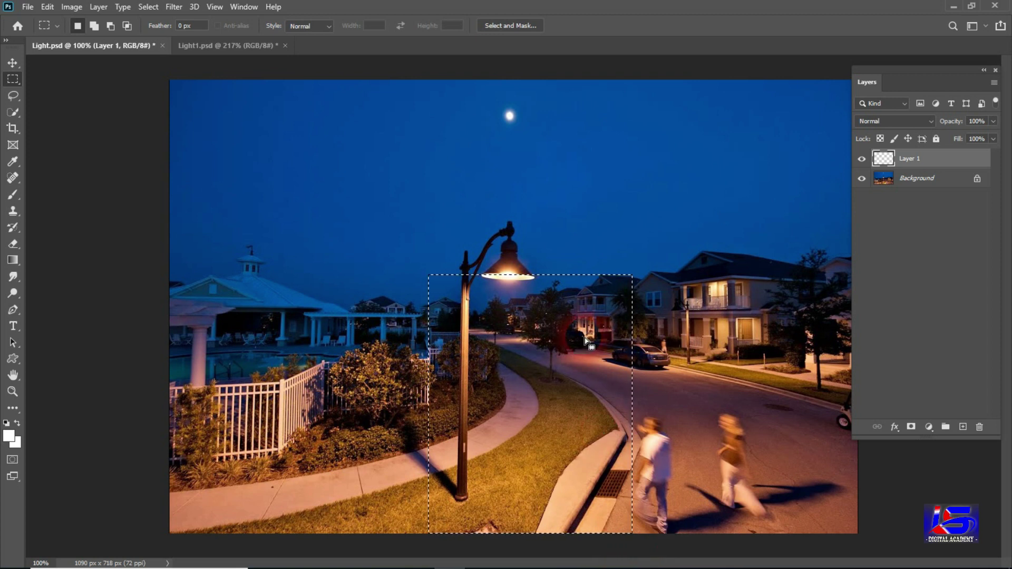
pyautogui.click(12, 261)
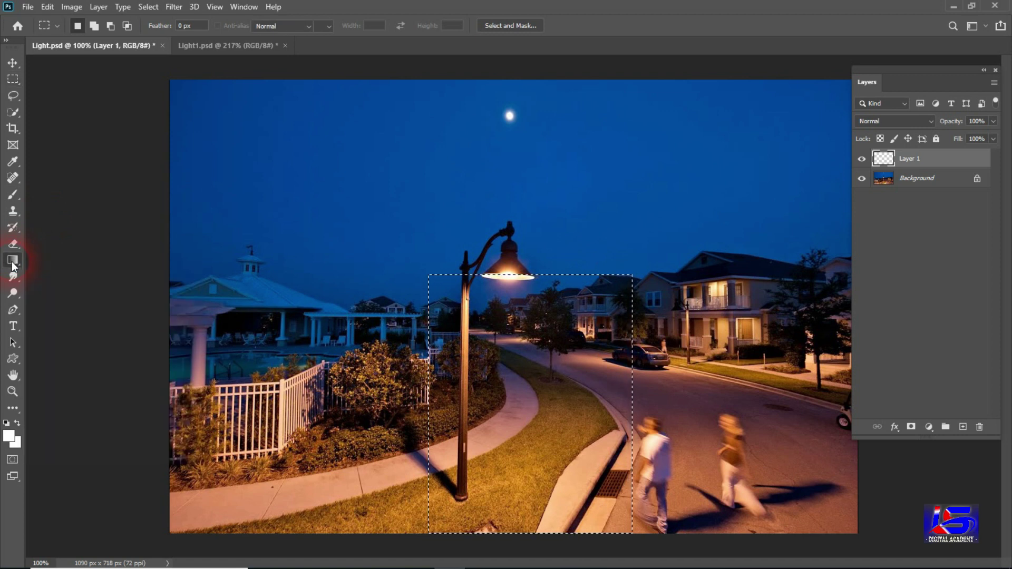
# Step: Drag the Basics Foreground to Transparent gradient downward from the lamp inside the selection
pyautogui.click(9, 438)
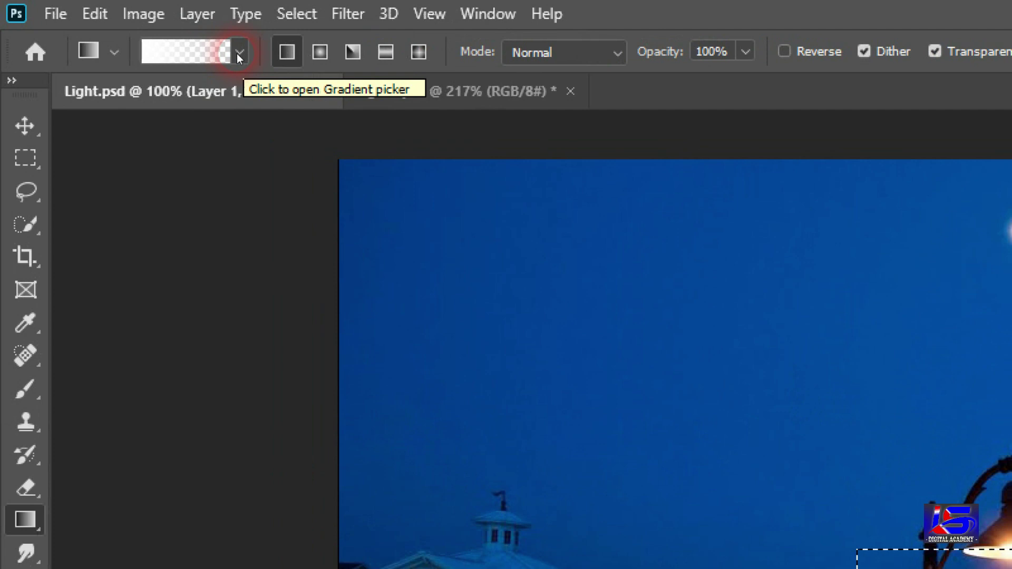
pyautogui.click(237, 54)
pyautogui.click(56, 99)
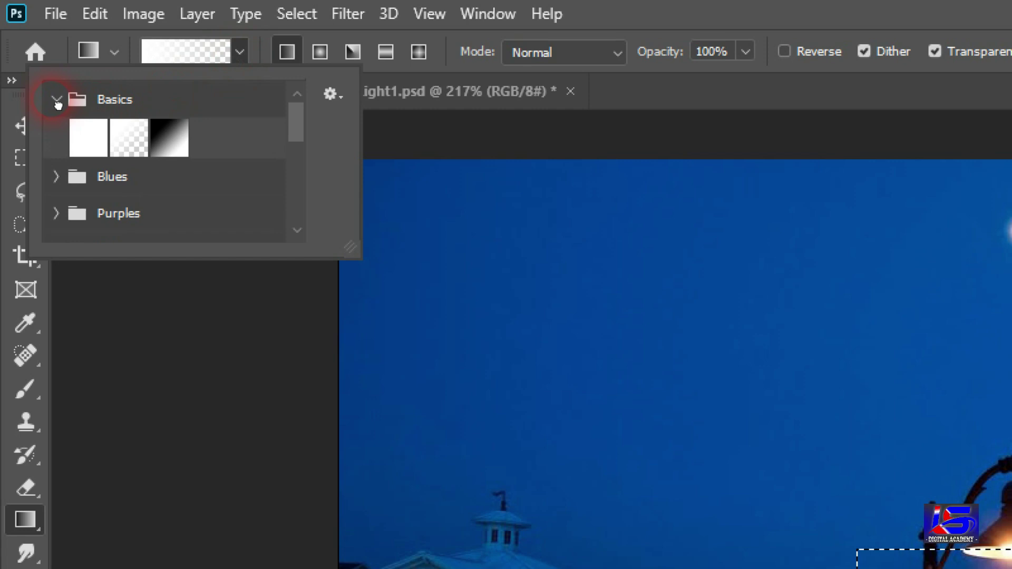
pyautogui.click(131, 142)
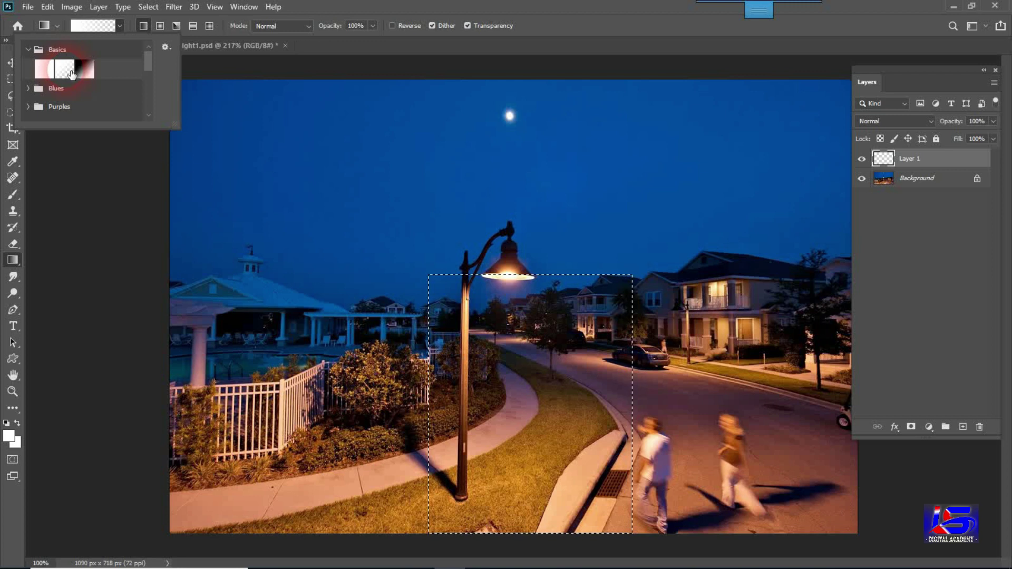
pyautogui.click(520, 309)
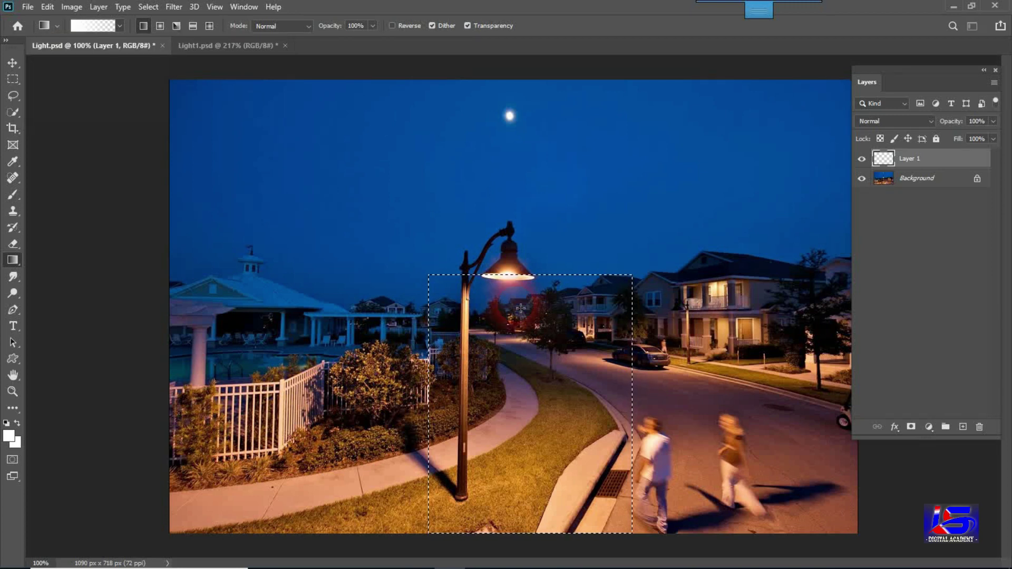
pyautogui.moveTo(520, 308); pyautogui.dragTo(531, 535)
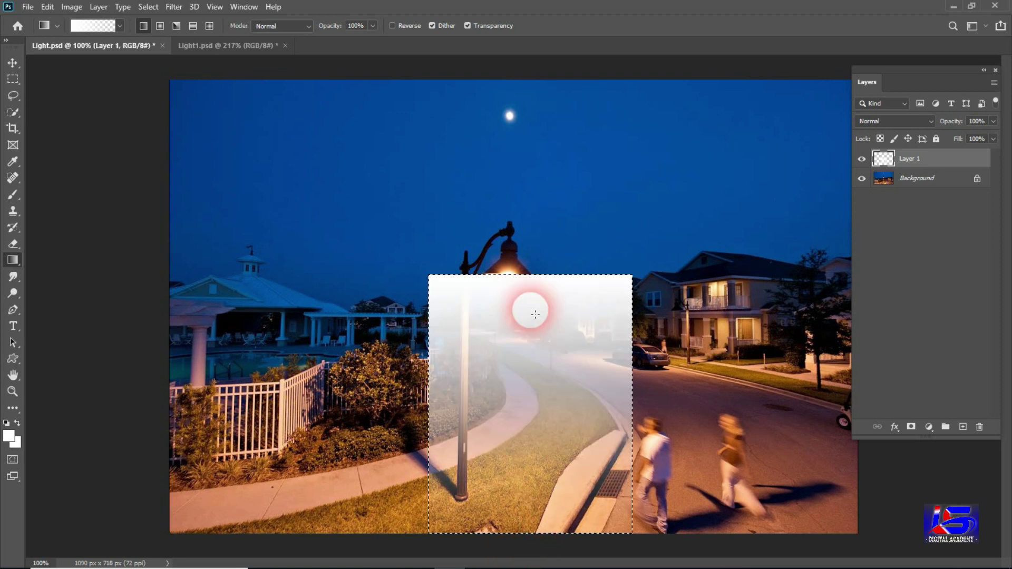
pyautogui.moveTo(535, 315)
pyautogui.mouseDown()
pyautogui.moveTo(539, 410)
pyautogui.moveTo(537, 355)
pyautogui.mouseUp()
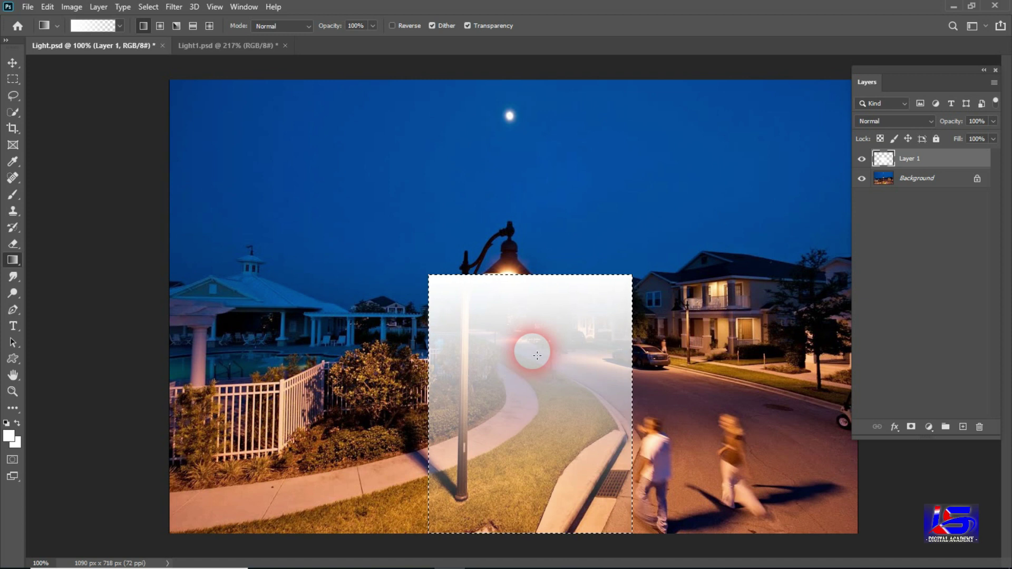
# Step: Free Transform the white rectangle, pulling its top corners in toward the lamp head
pyautogui.click(47, 7)
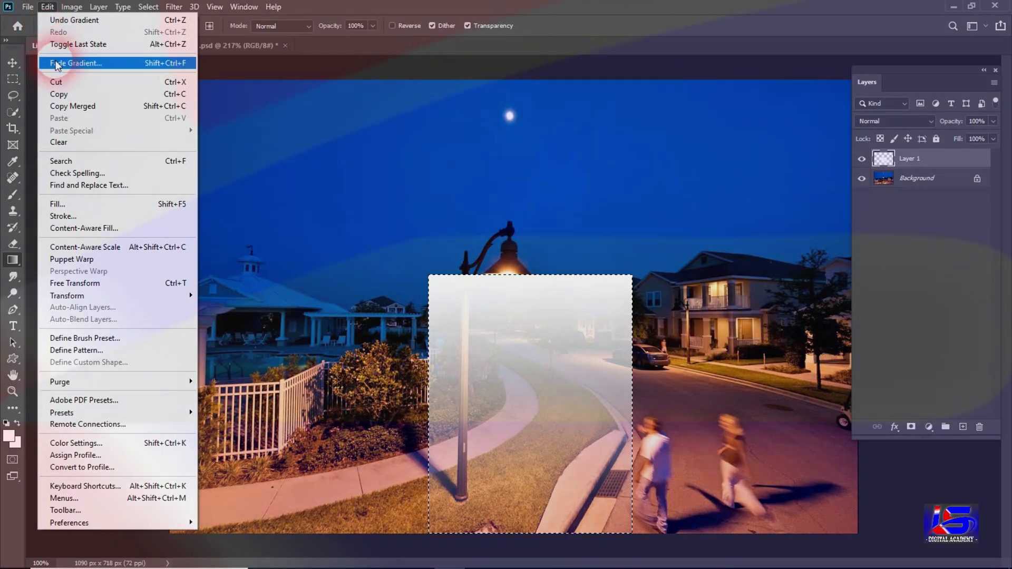
pyautogui.click(104, 296)
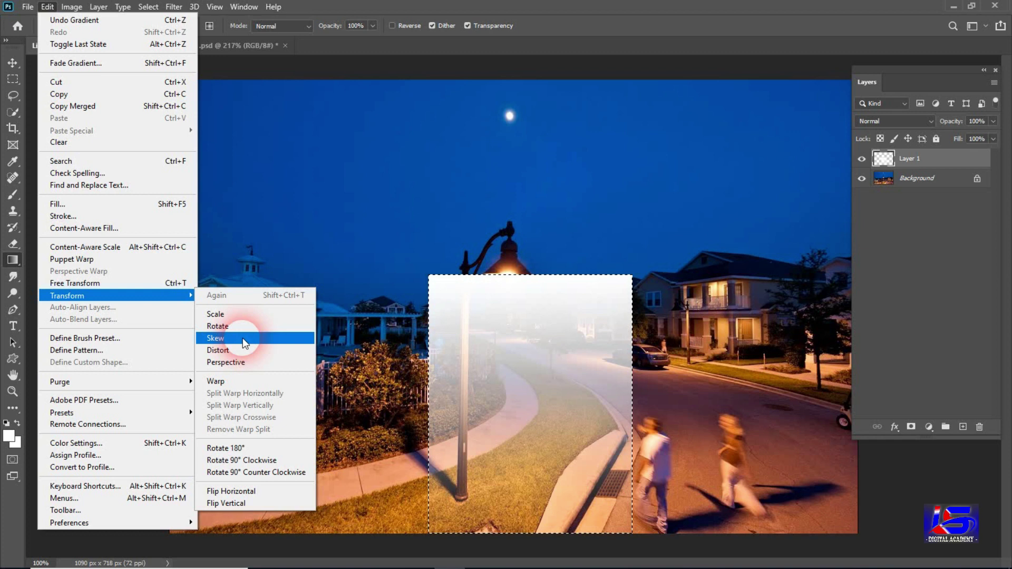
pyautogui.click(187, 285)
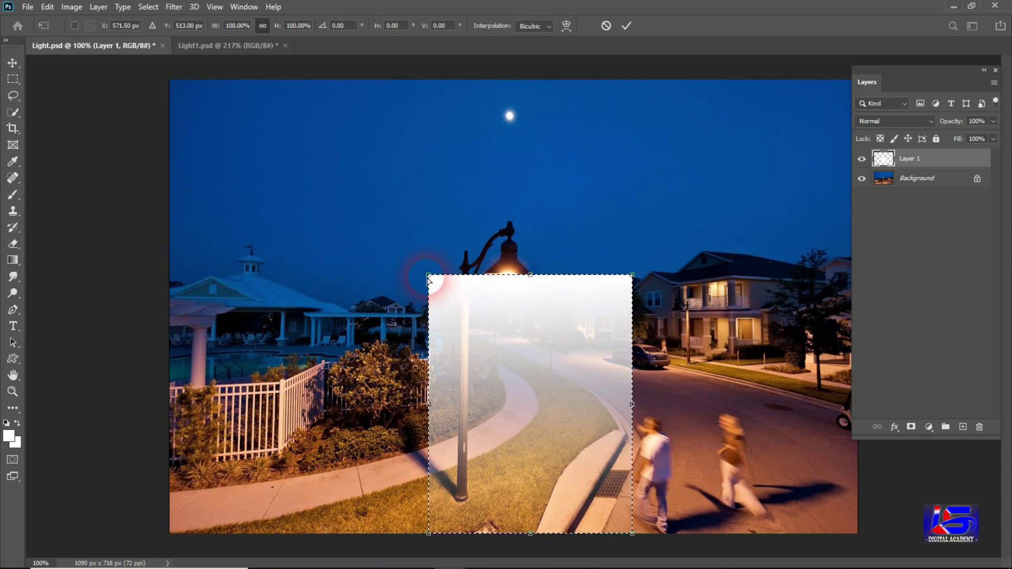
pyautogui.moveTo(427, 279); pyautogui.dragTo(478, 280)
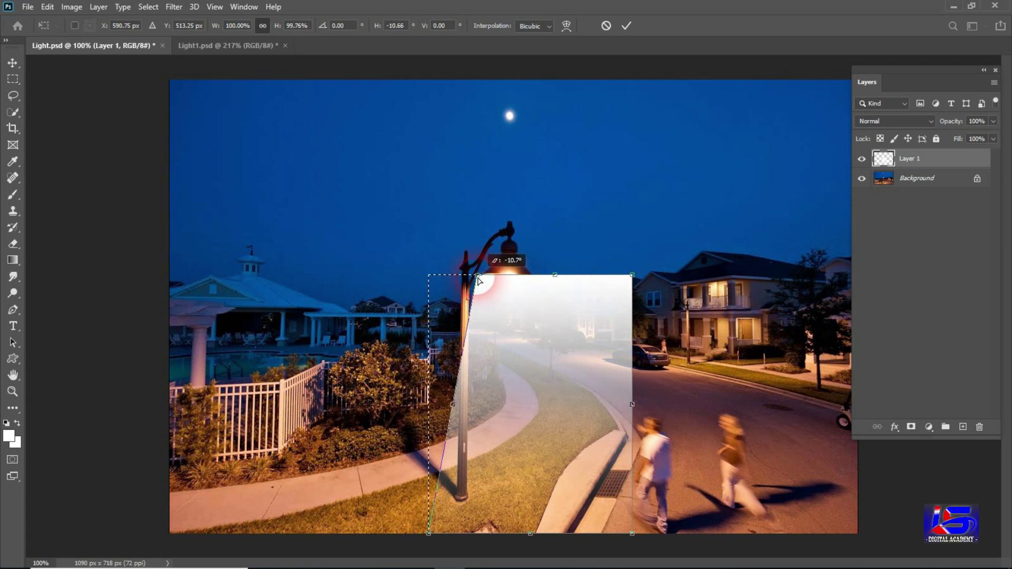
pyautogui.moveTo(630, 275); pyautogui.dragTo(535, 283)
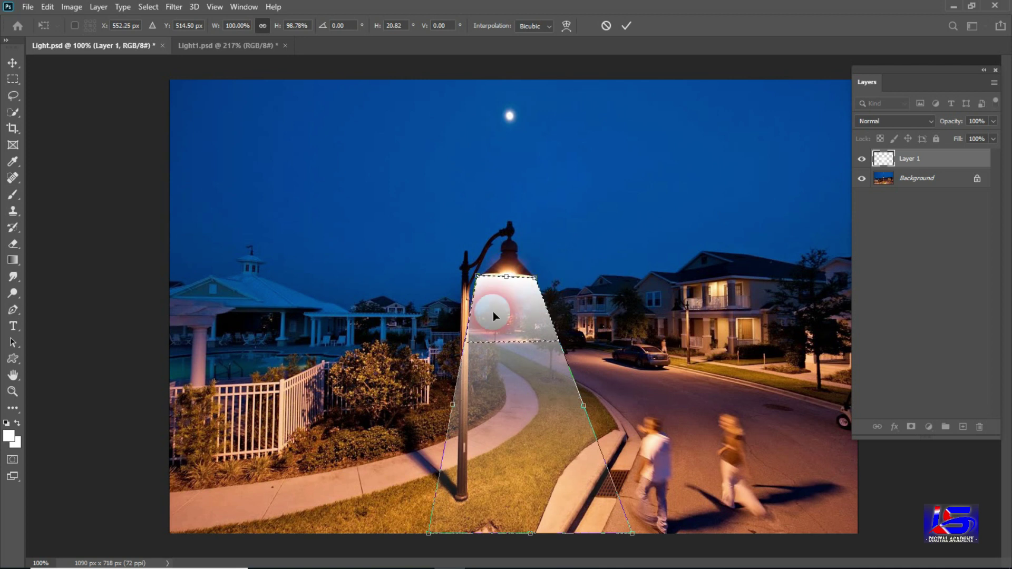
# Step: Widen the bottom corners into a cone, commit the shape, and deselect
pyautogui.moveTo(427, 533); pyautogui.dragTo(405, 537)
pyautogui.moveTo(632, 538); pyautogui.dragTo(652, 536)
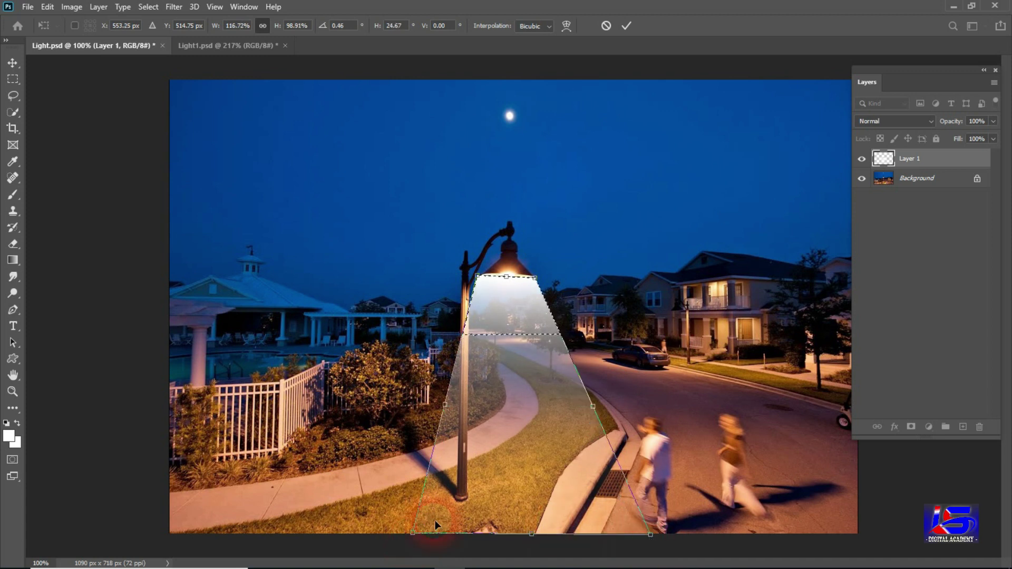
pyautogui.moveTo(412, 533); pyautogui.dragTo(405, 537)
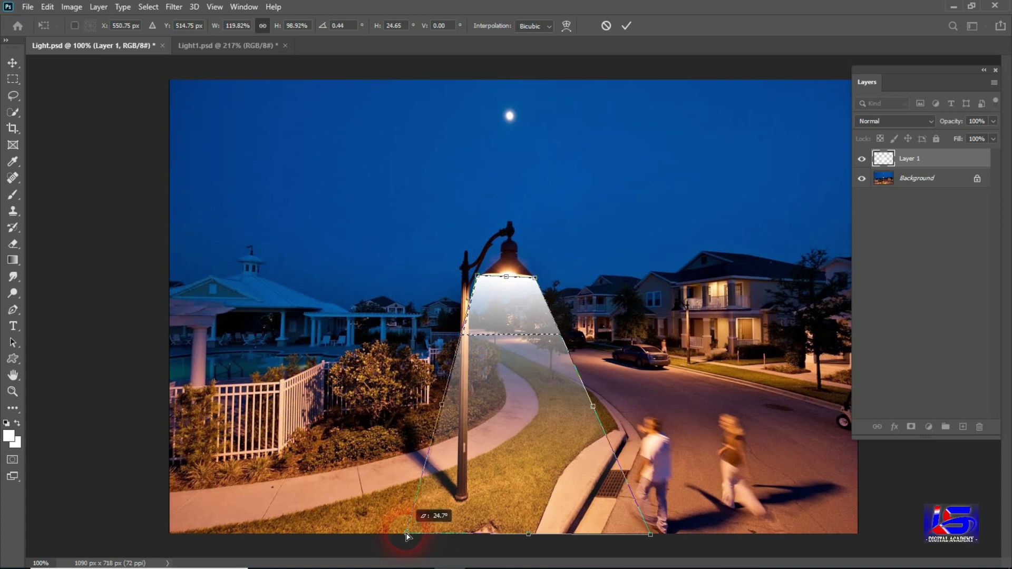
pyautogui.press('g')
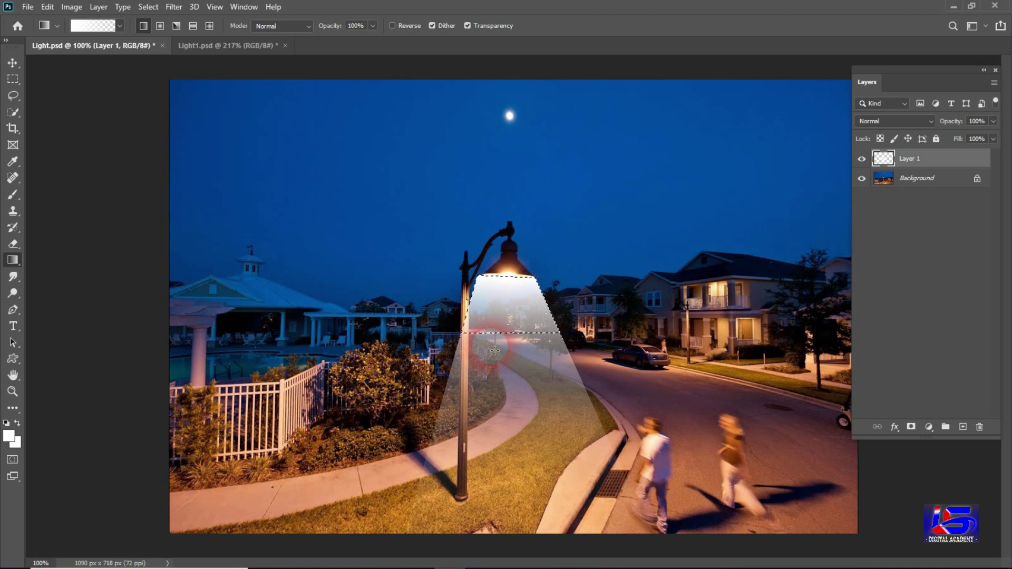
pyautogui.hotkey('ctrl', 'd')
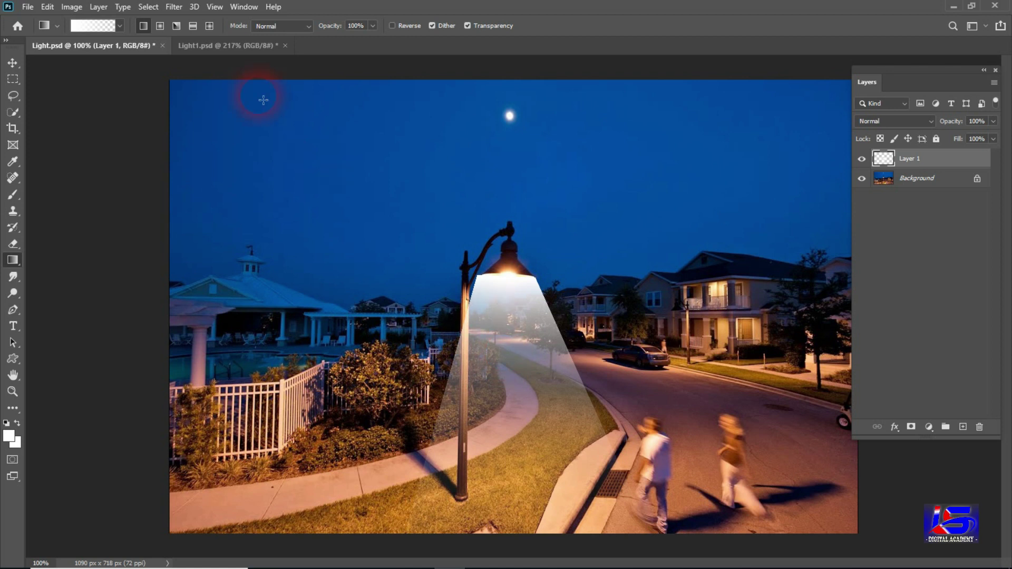
# Step: Apply a Gaussian Blur with an 8.2-pixel radius to the light cone
pyautogui.click(173, 7)
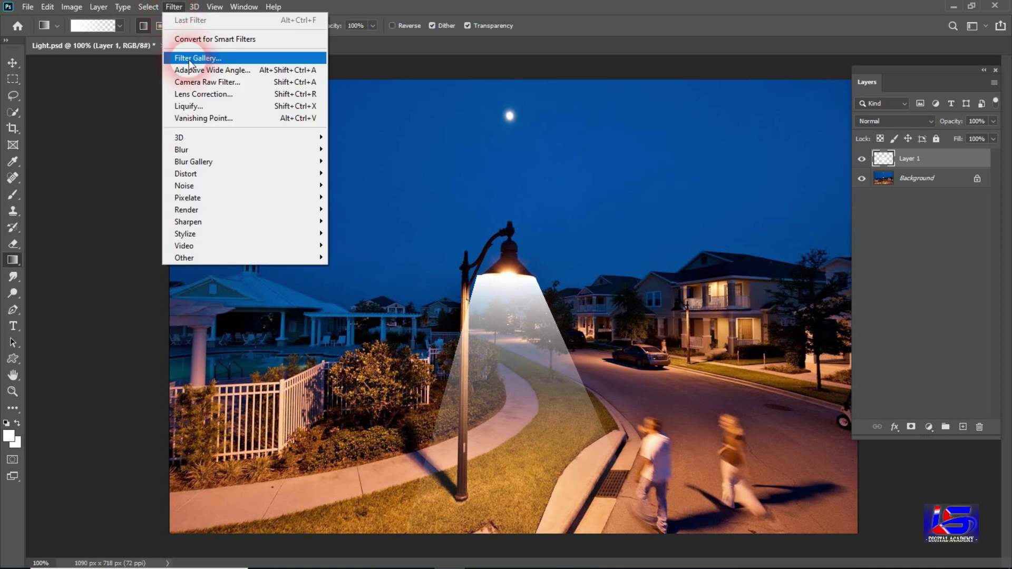
pyautogui.moveTo(237, 150)
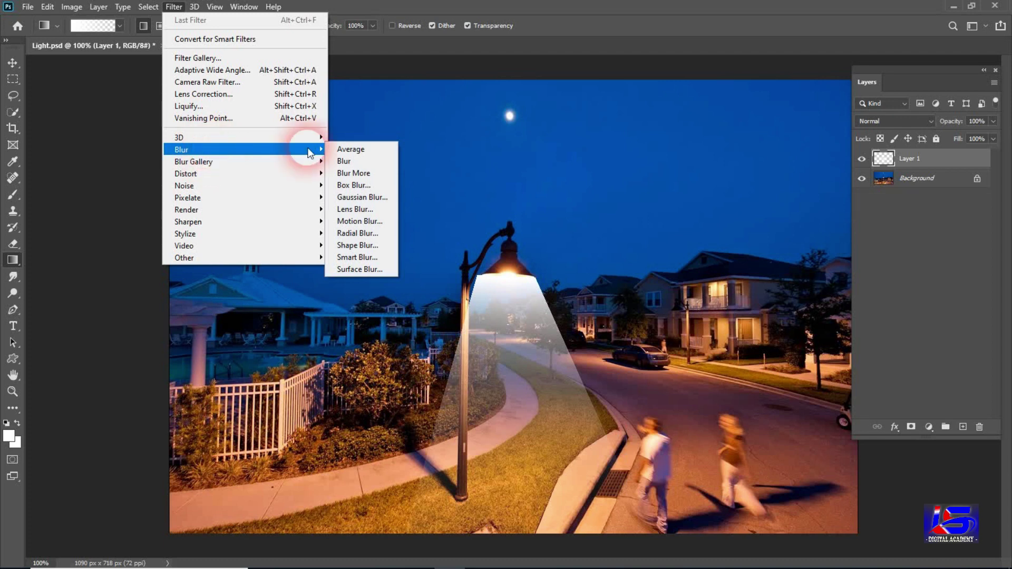
pyautogui.click(388, 198)
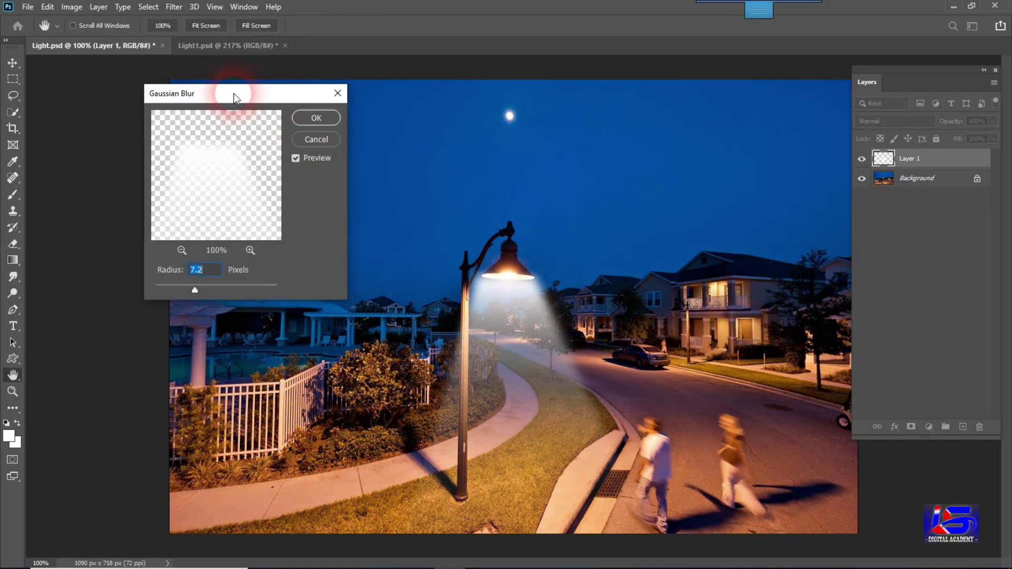
pyautogui.moveTo(233, 98); pyautogui.dragTo(224, 93)
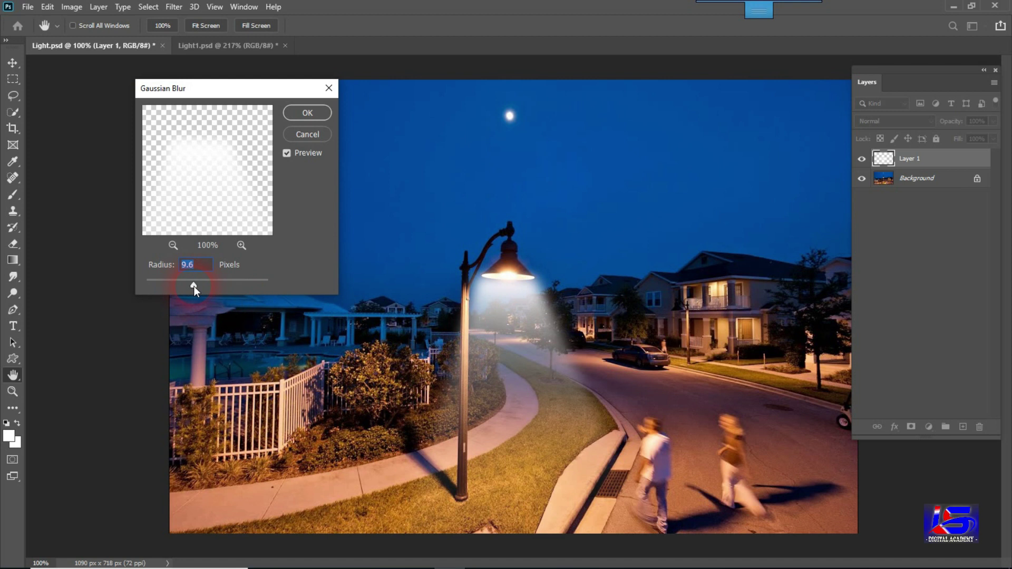
pyautogui.moveTo(202, 286); pyautogui.dragTo(185, 287)
pyautogui.click(311, 114)
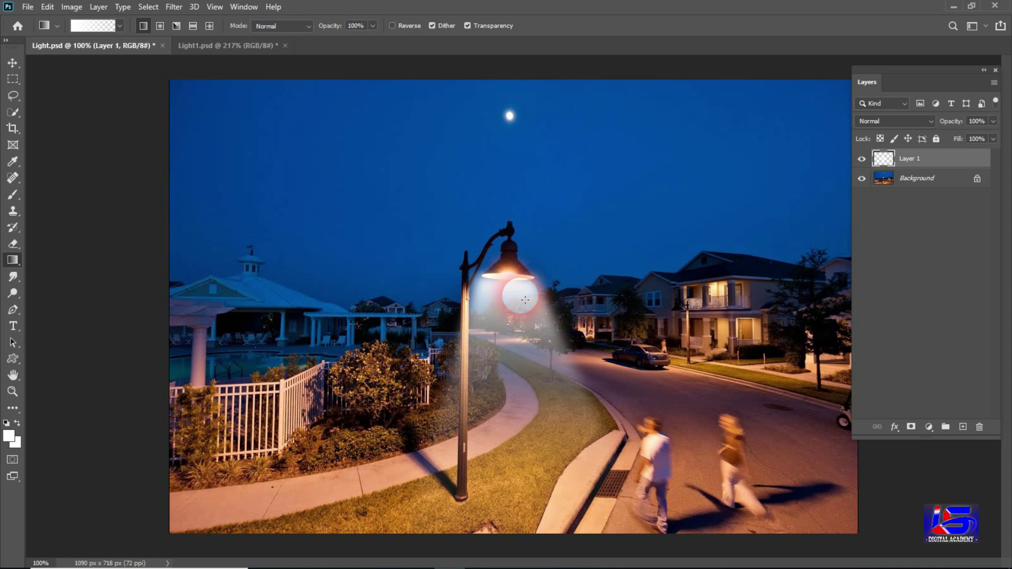
# Step: Move the blurred glow up under the lamp and toggle Layer 1 to compare
pyautogui.press('v')
pyautogui.moveTo(437, 240); pyautogui.dragTo(492, 306)
pyautogui.moveTo(505, 397); pyautogui.dragTo(506, 327)
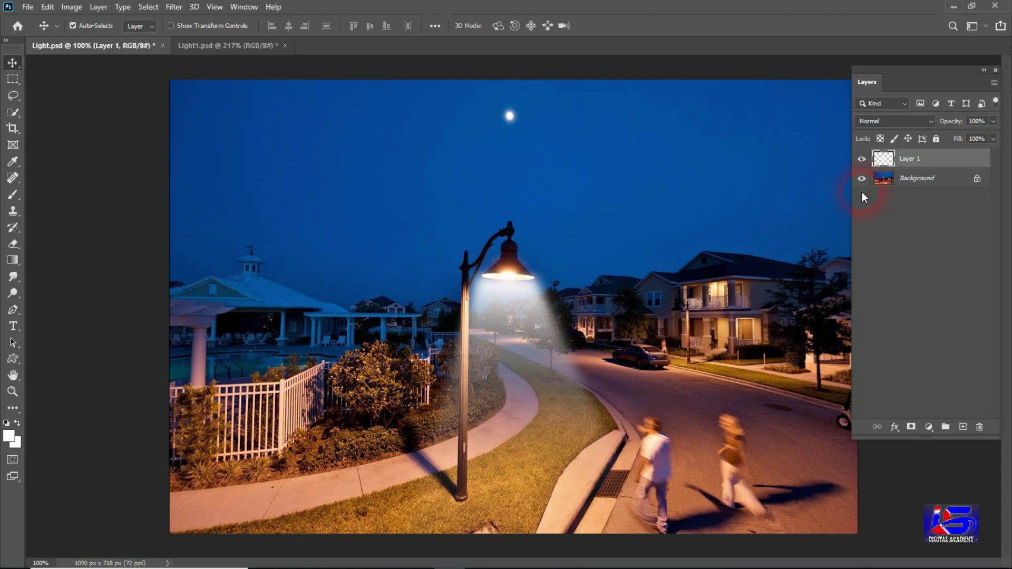
pyautogui.click(861, 159)
pyautogui.click(865, 160)
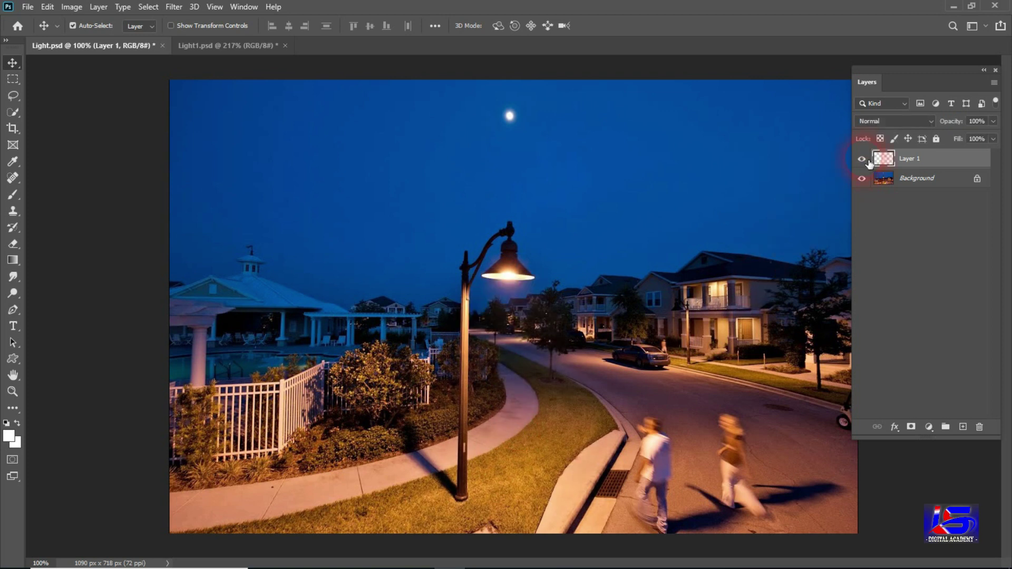
pyautogui.click(864, 159)
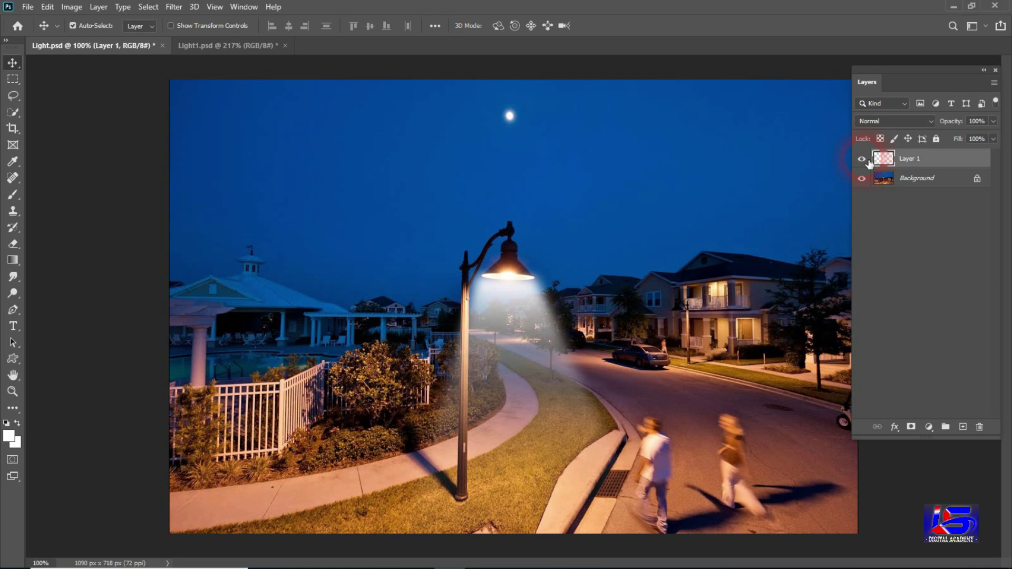
# Step: In Light1.psd, add a new layer and select a rectangle from the lamp head to the bottom
pyautogui.press('g')
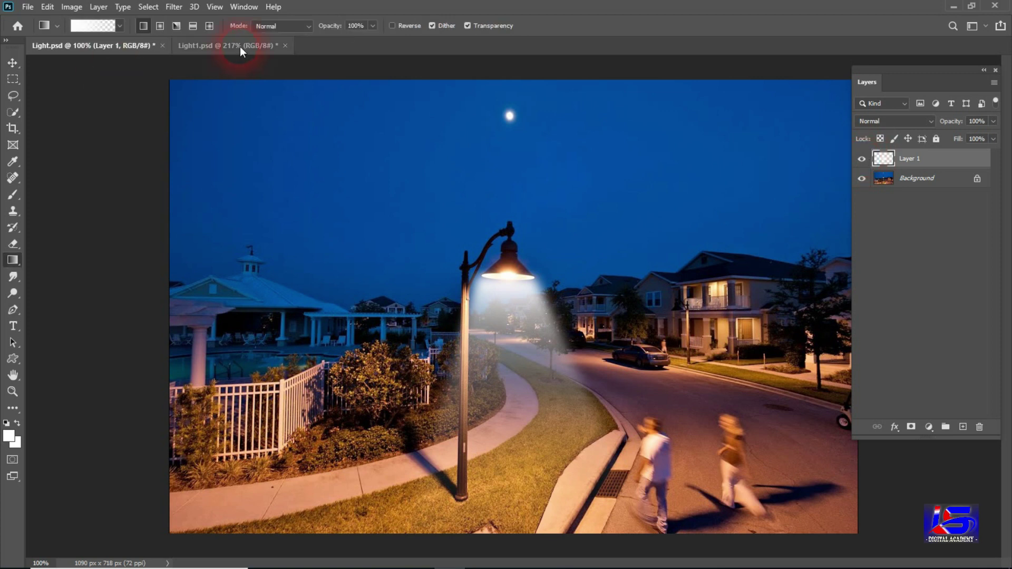
pyautogui.click(240, 46)
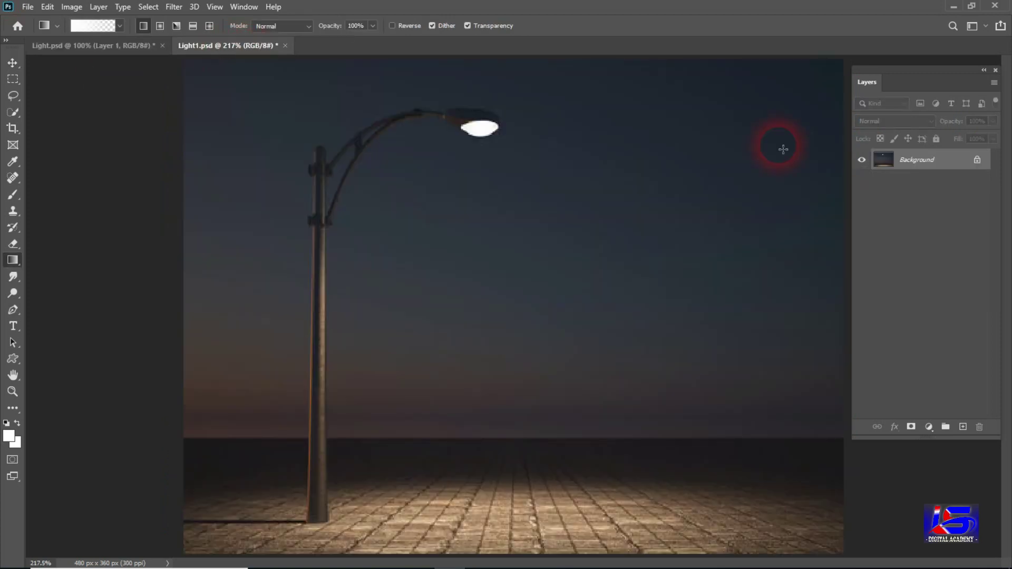
pyautogui.click(964, 427)
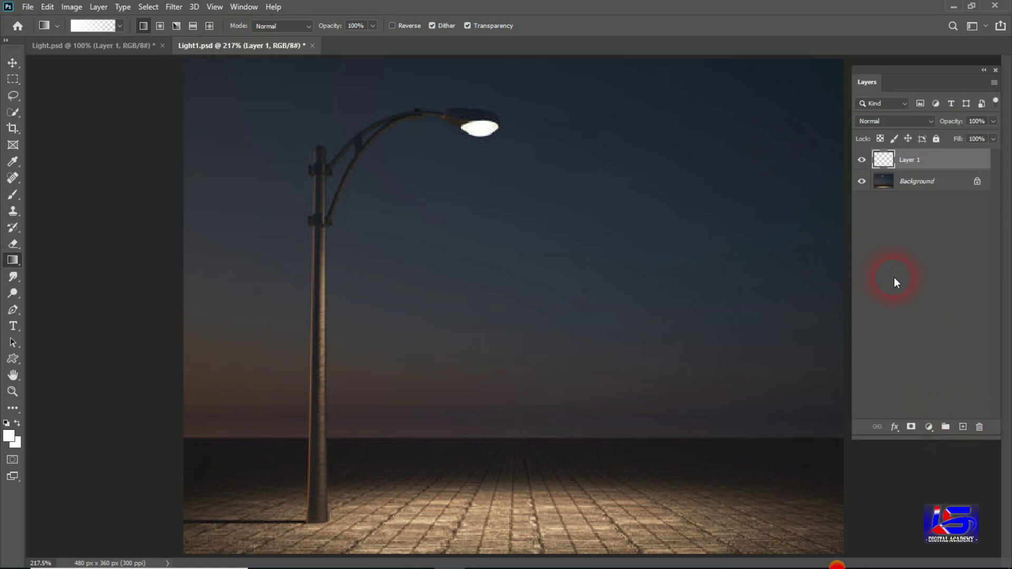
pyautogui.click(13, 79)
pyautogui.moveTo(331, 114); pyautogui.dragTo(678, 560)
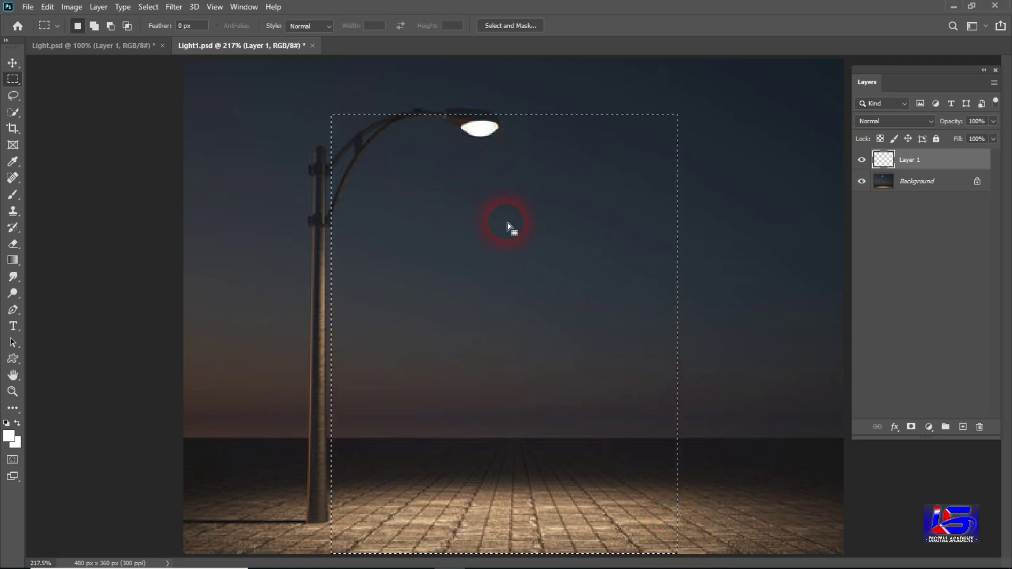
# Step: Fill the selection with a white-to-transparent gradient fading downward from the lamp
pyautogui.click(14, 262)
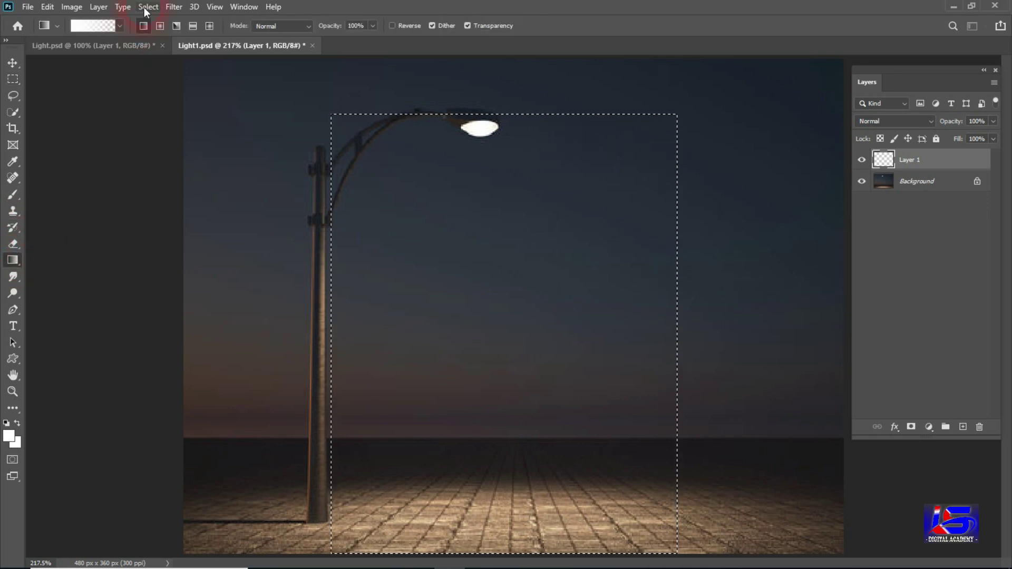
pyautogui.click(123, 24)
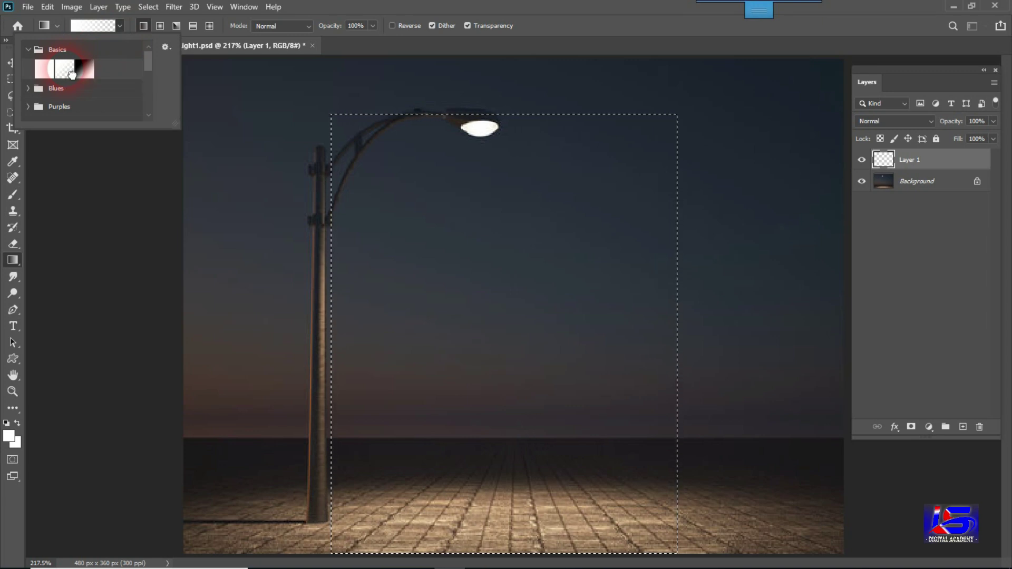
pyautogui.click(402, 88)
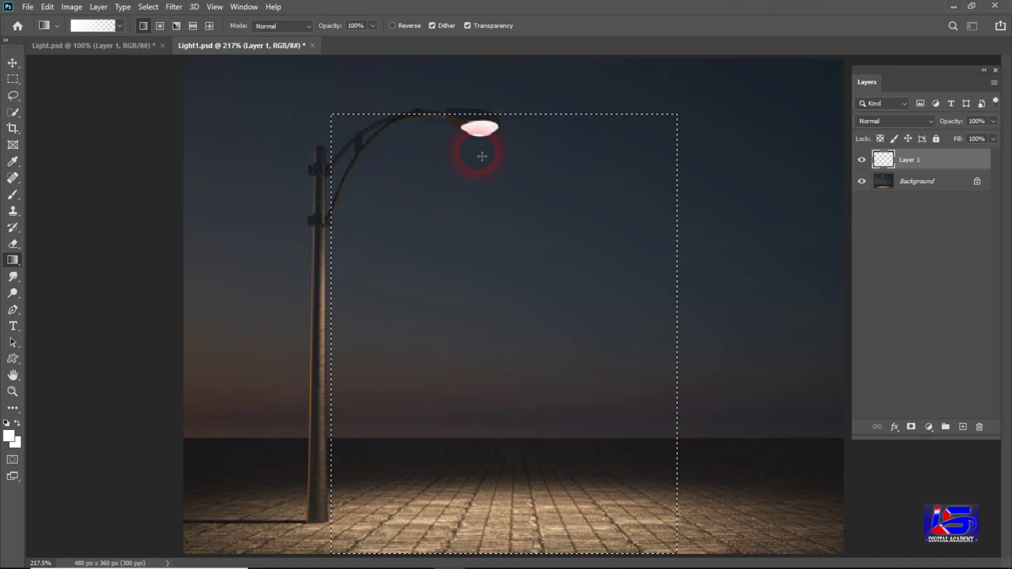
pyautogui.moveTo(484, 120); pyautogui.dragTo(492, 529)
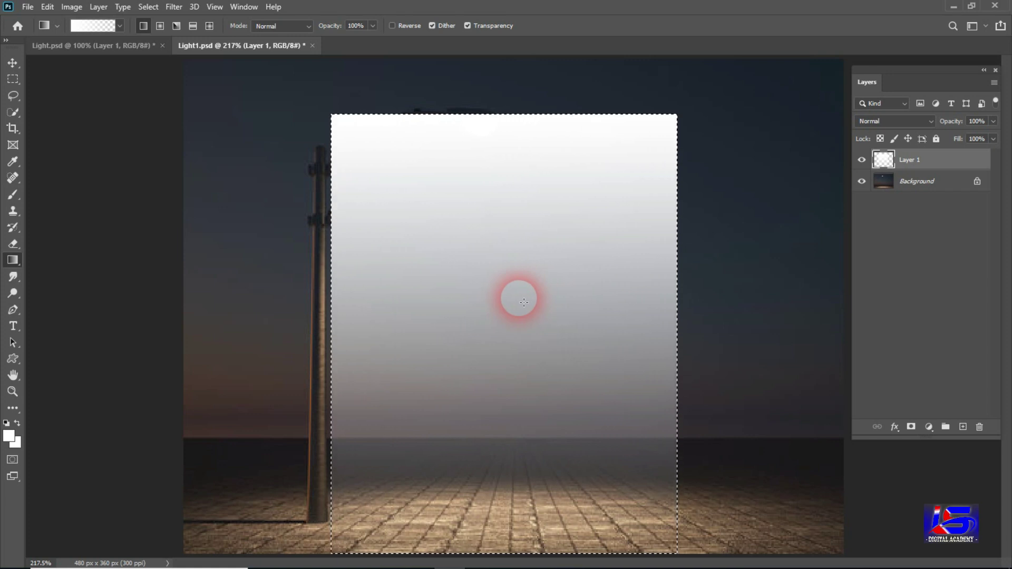
pyautogui.click(48, 7)
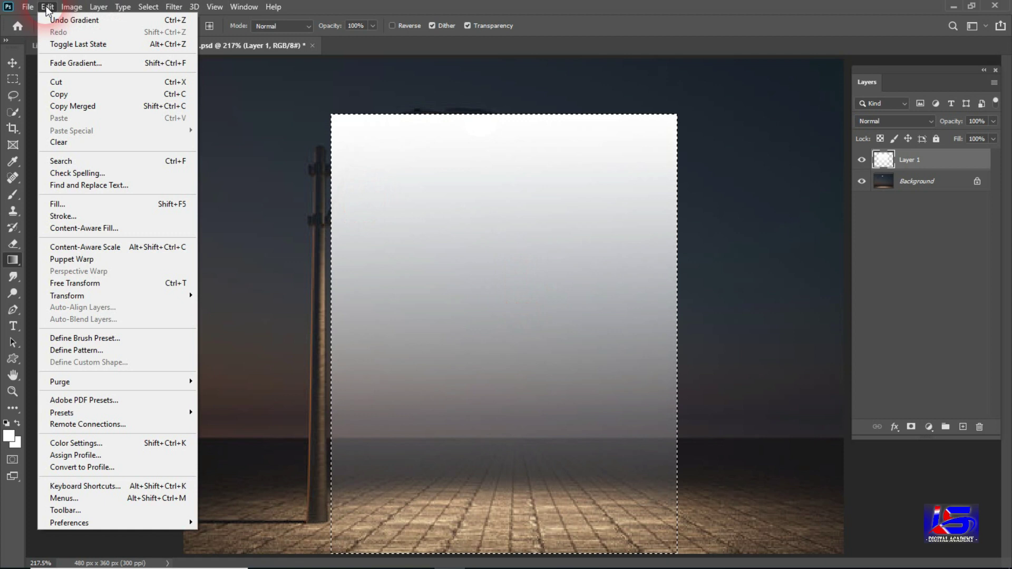
pyautogui.moveTo(68, 296)
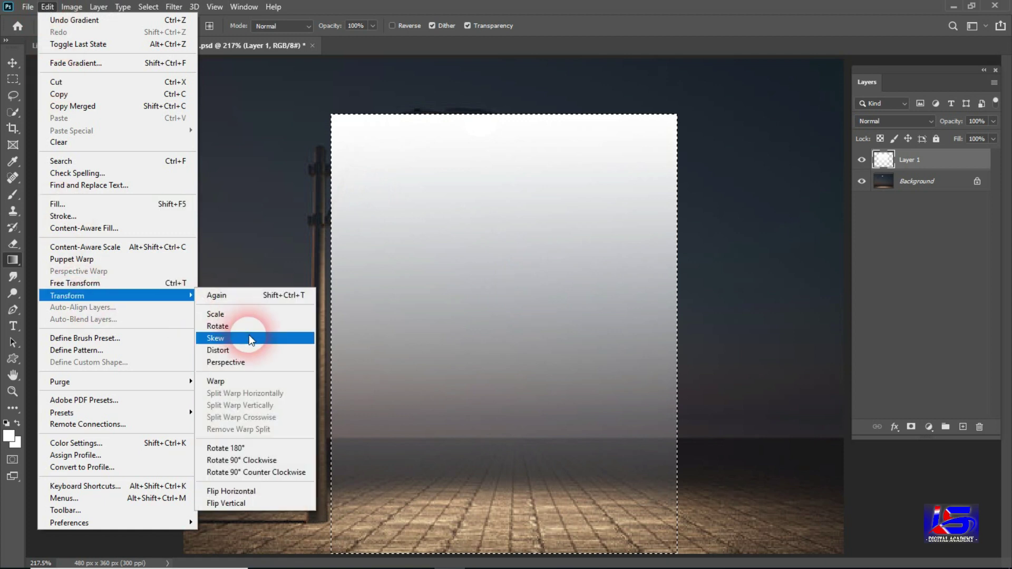
# Step: Skew the white rectangle, pulling top corners toward the lamp and spreading the bottom corners
pyautogui.click(249, 337)
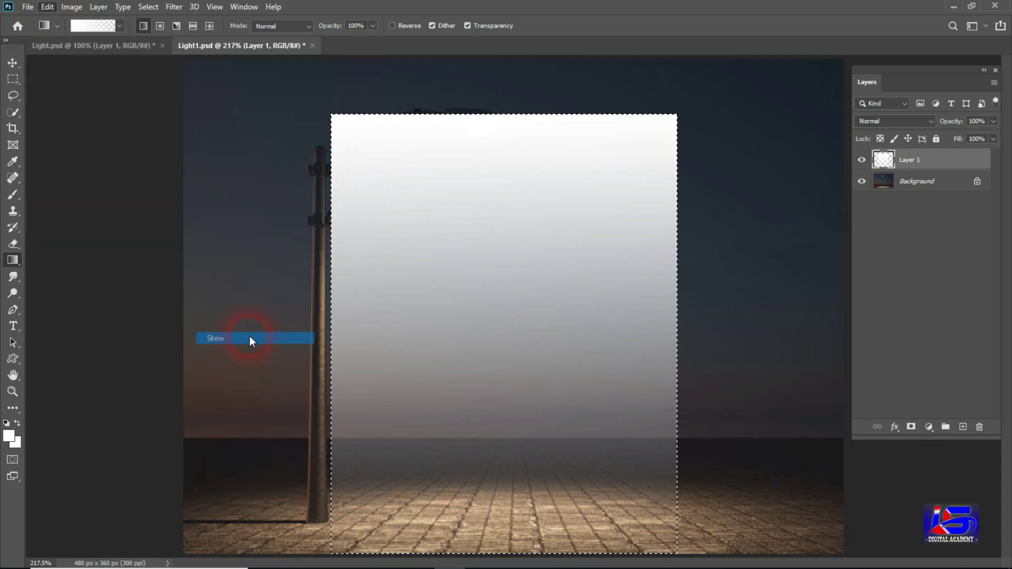
pyautogui.moveTo(331, 114); pyautogui.dragTo(449, 142)
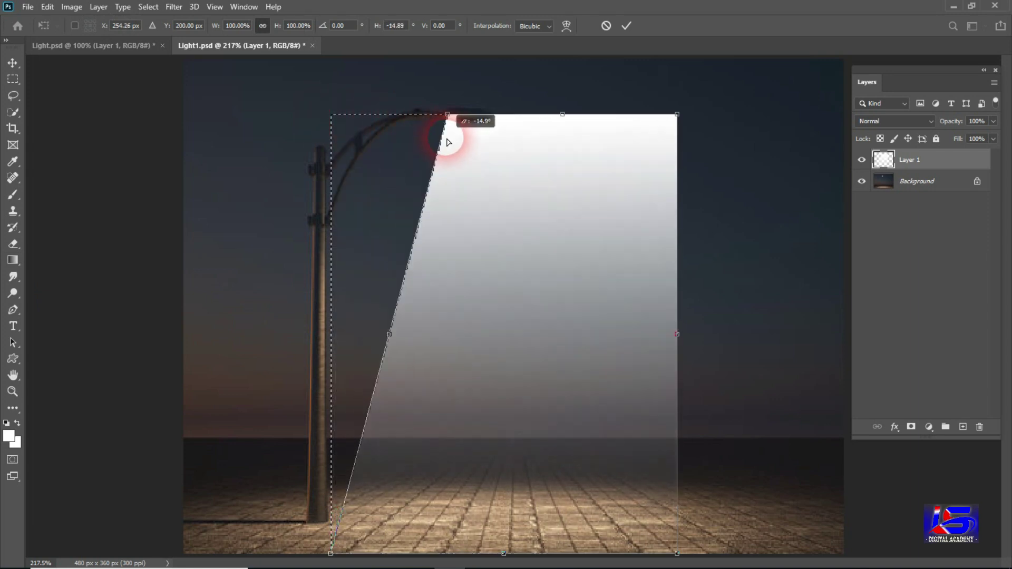
pyautogui.moveTo(677, 114); pyautogui.dragTo(502, 135)
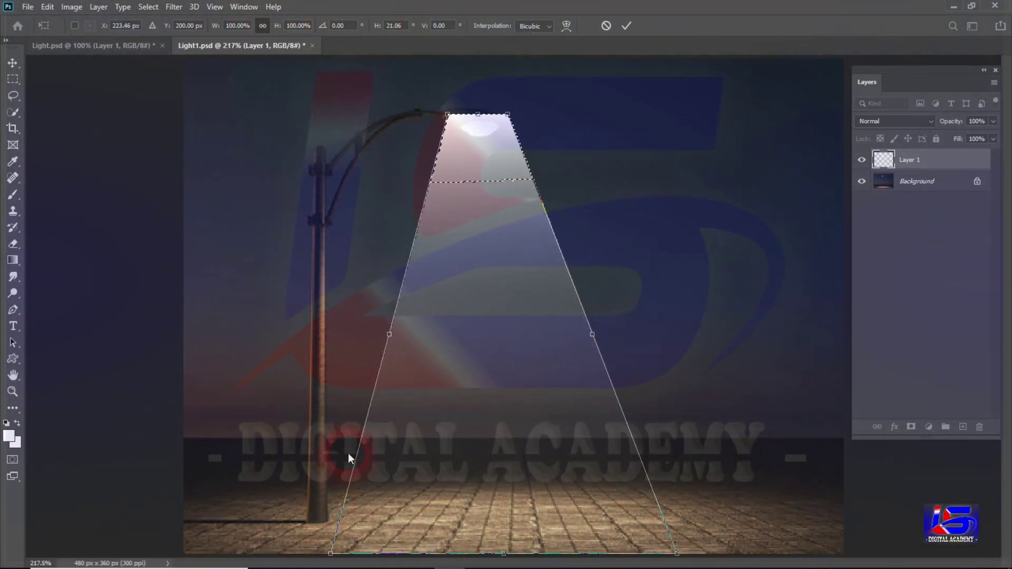
pyautogui.moveTo(330, 554); pyautogui.dragTo(304, 553)
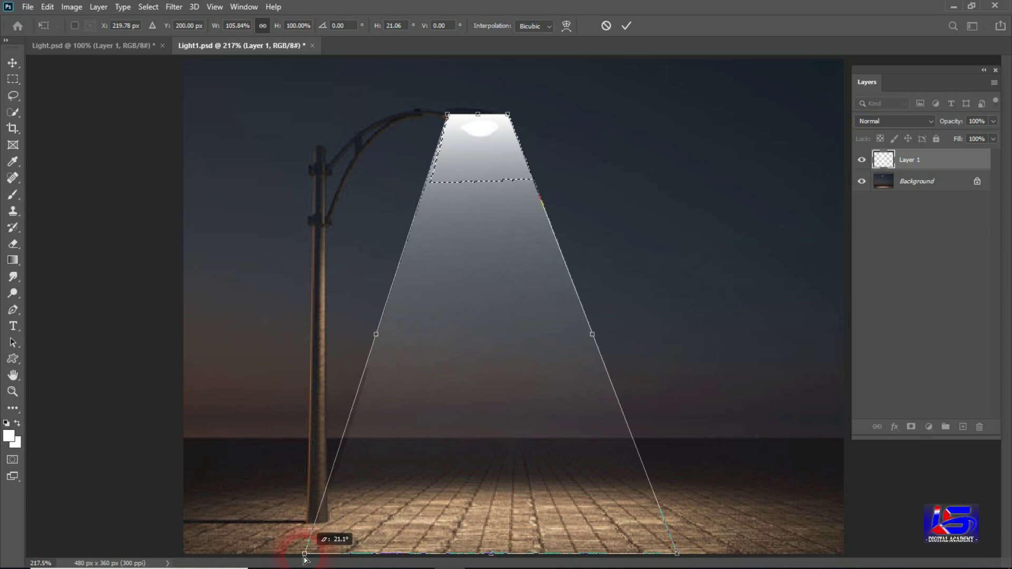
pyautogui.moveTo(684, 553); pyautogui.dragTo(711, 553)
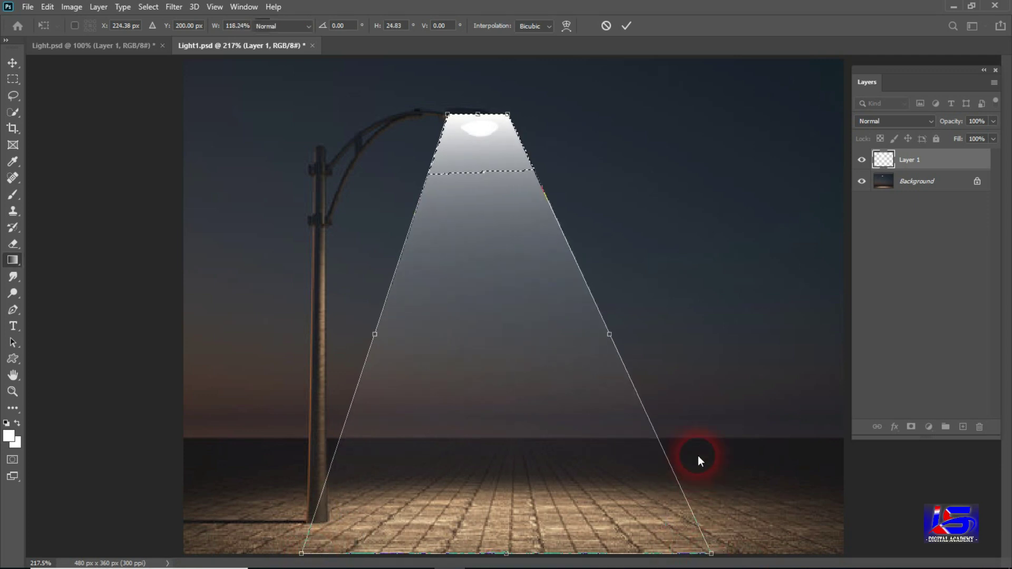
# Step: Commit the cone shape, refill its top with the gradient fade, and deselect
pyautogui.press('Return')
pyautogui.press('g')
pyautogui.moveTo(568, 185); pyautogui.dragTo(547, 213)
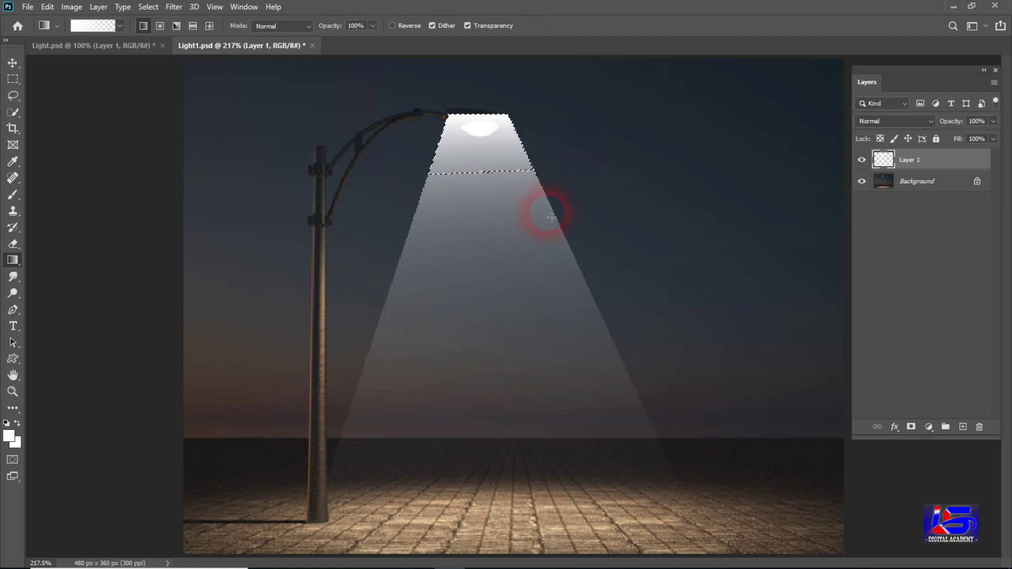
pyautogui.hotkey('ctrl', 'd')
# Step: Blur Light1.psd's light cone with a Gaussian Blur radius of 6.4 pixels
pyautogui.click(179, 7)
pyautogui.moveTo(205, 149)
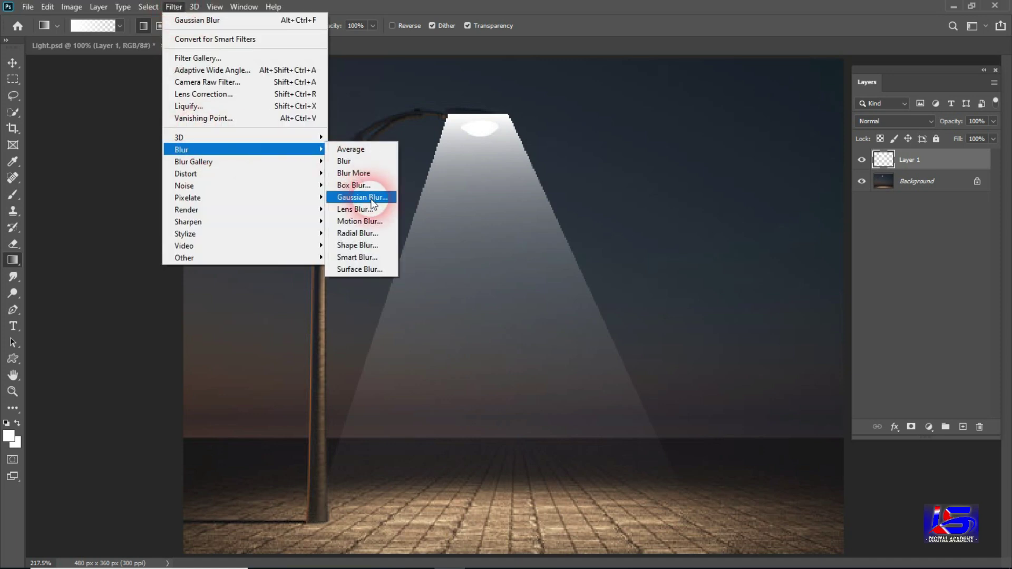
pyautogui.click(362, 197)
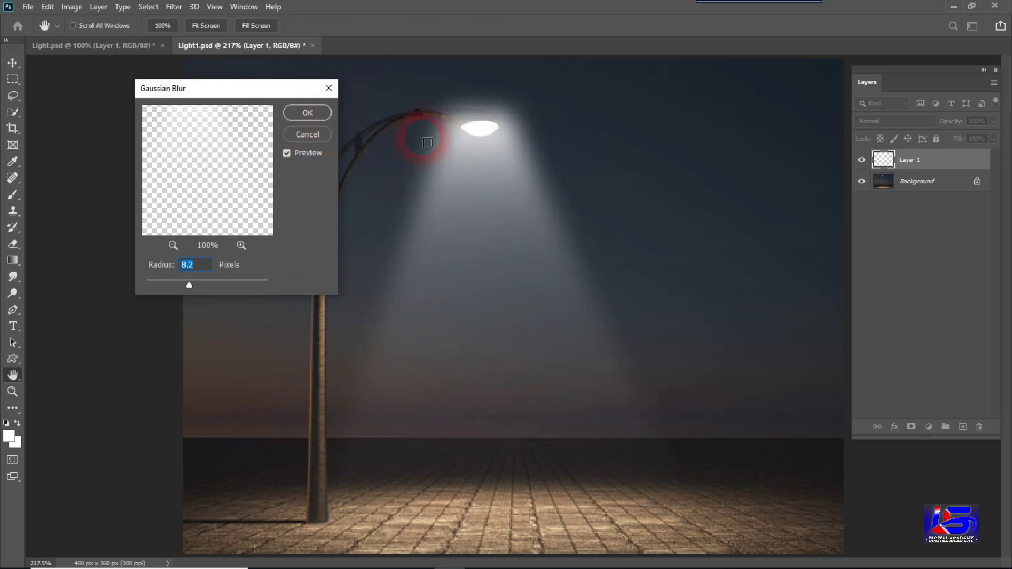
pyautogui.click(214, 273)
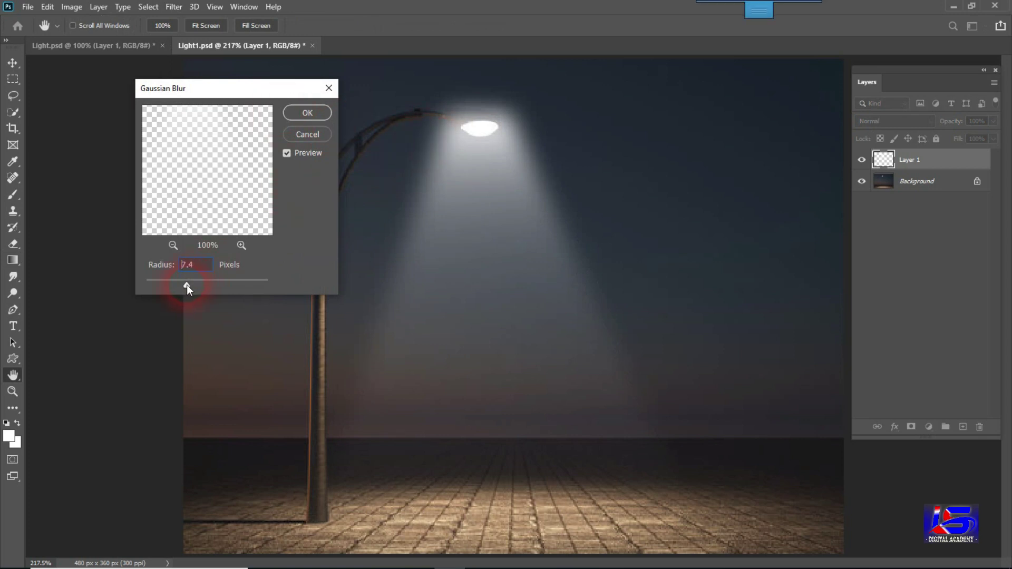
pyautogui.moveTo(186, 286); pyautogui.dragTo(182, 285)
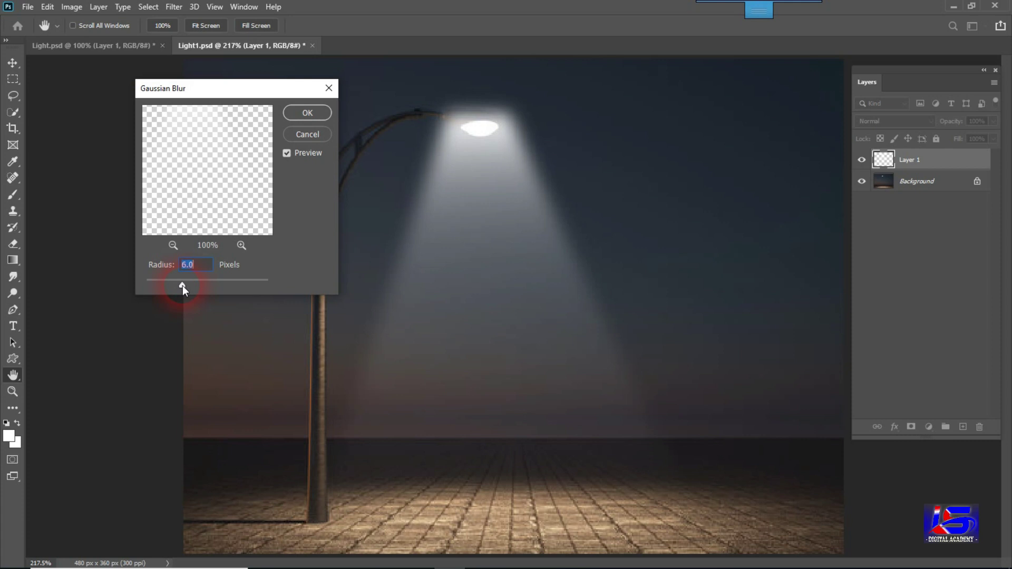
pyautogui.click(307, 112)
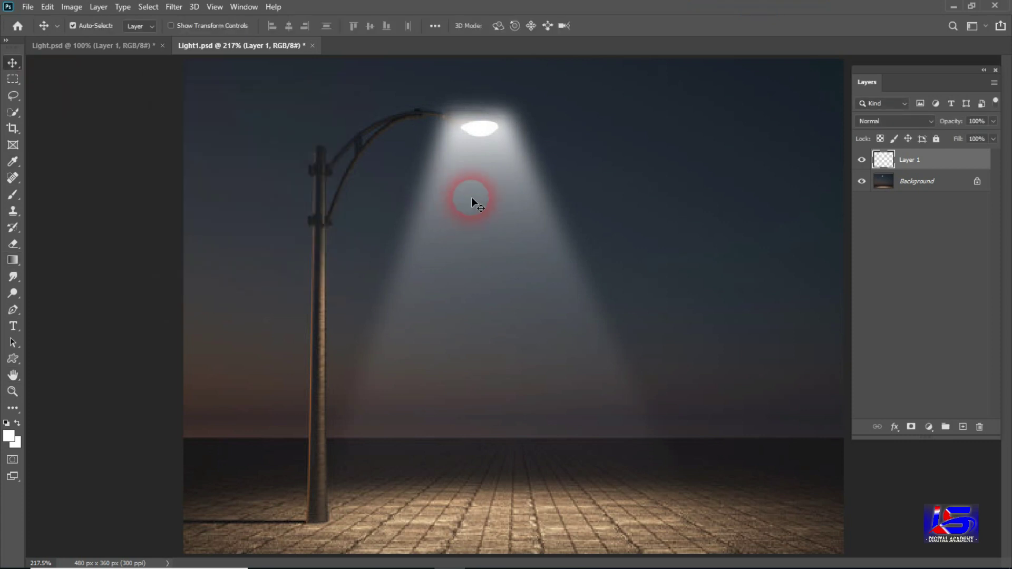
# Step: Drag the blurred light cone on Layer 1 about 13 px down beneath the lamp head
pyautogui.moveTo(448, 197); pyautogui.dragTo(477, 219)
pyautogui.moveTo(476, 216); pyautogui.dragTo(477, 216)
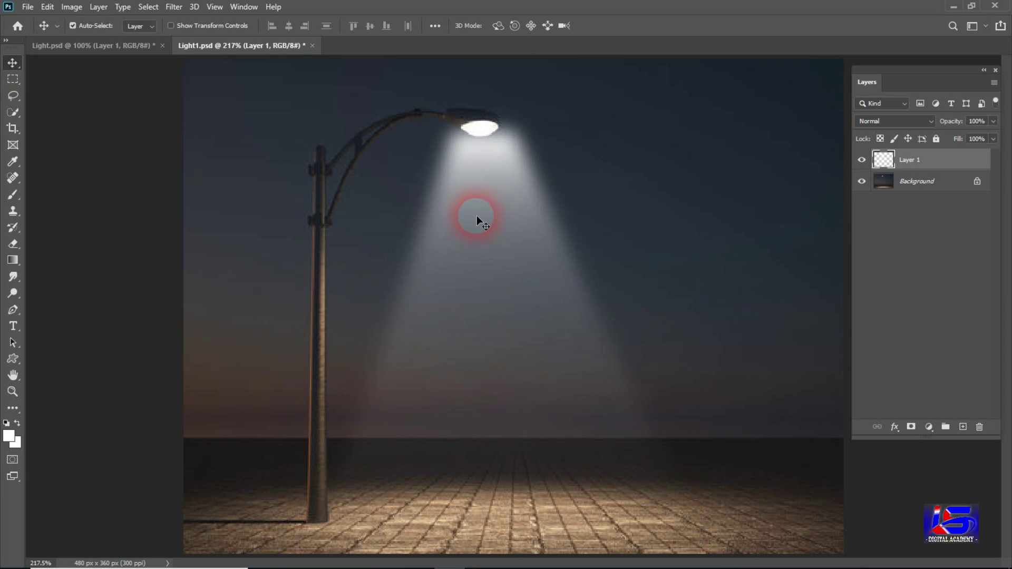